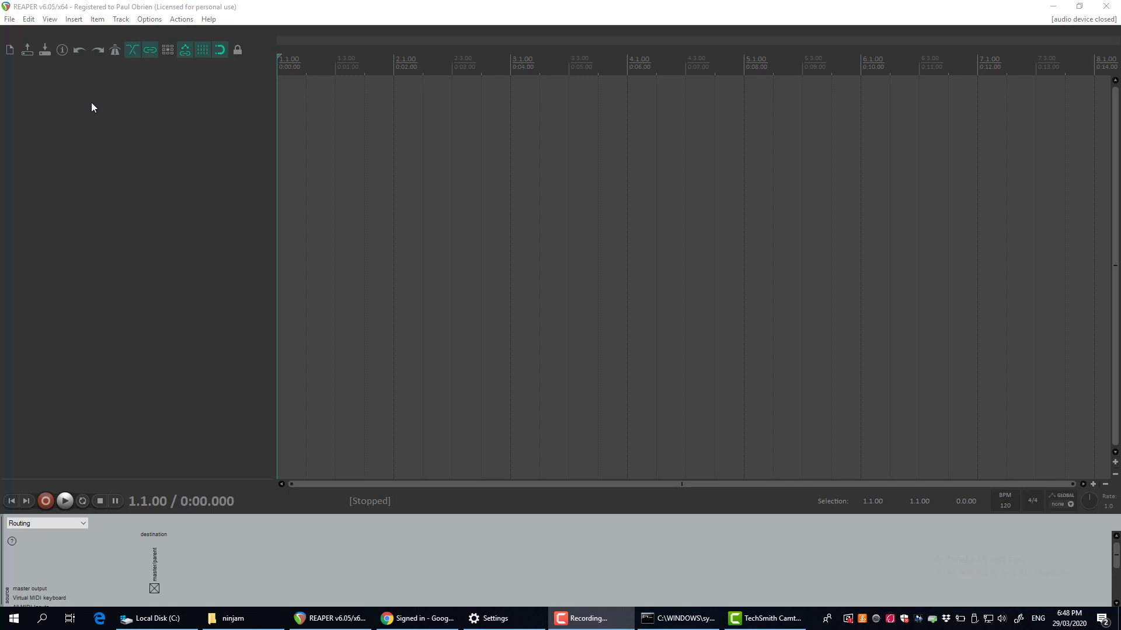
Step: Create a new project and insert one track armed for recording
click(10, 19)
click(38, 36)
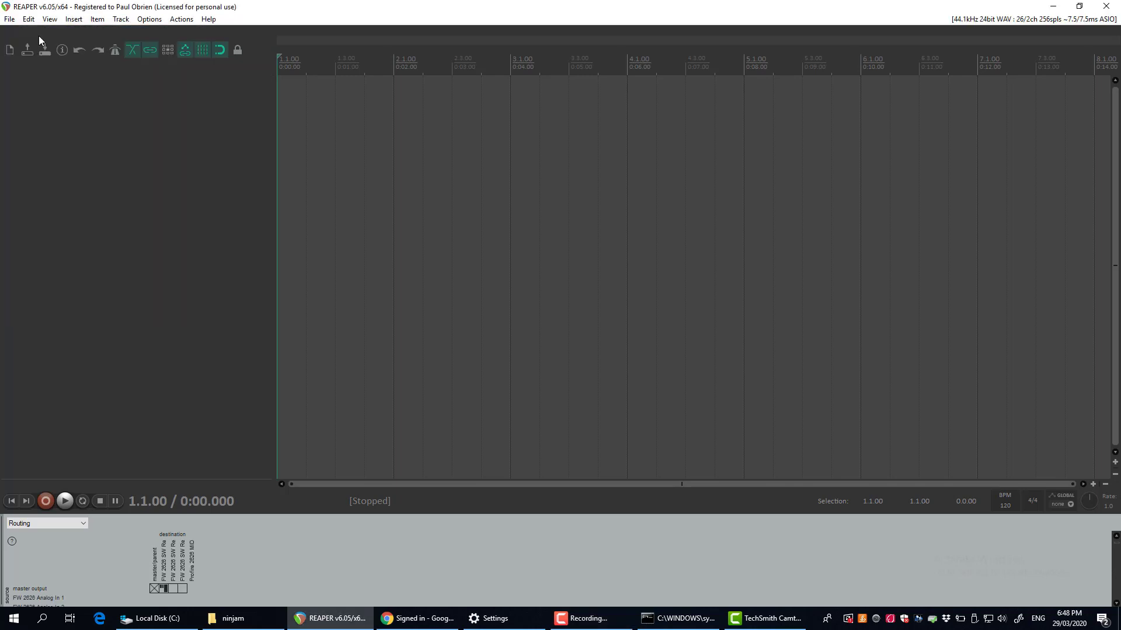
right_click(63, 107)
click(109, 111)
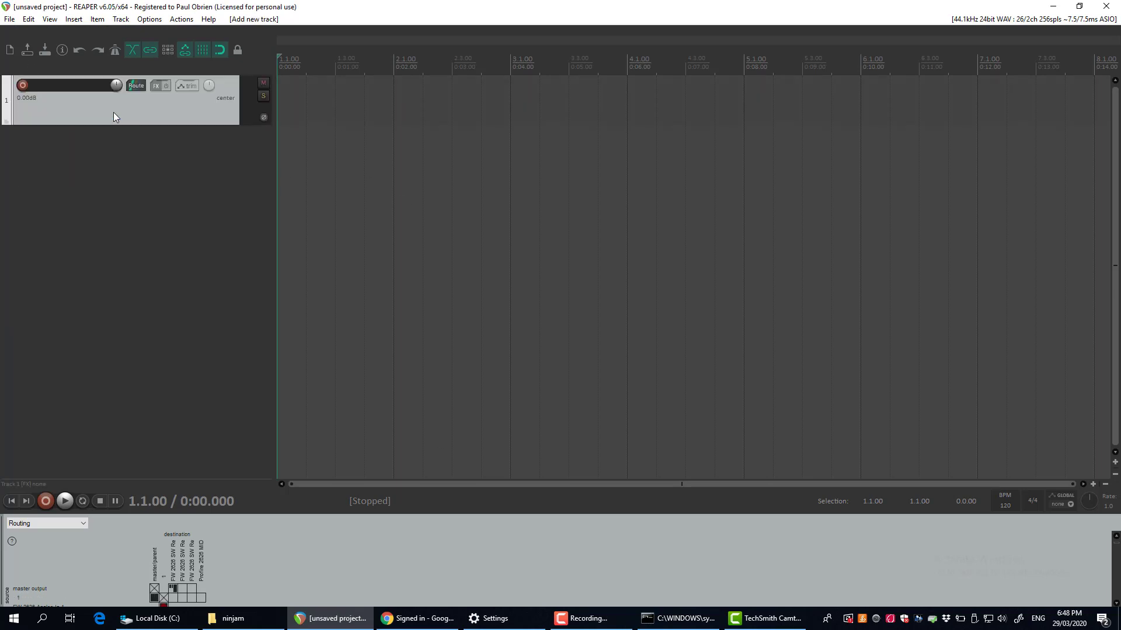
click(23, 86)
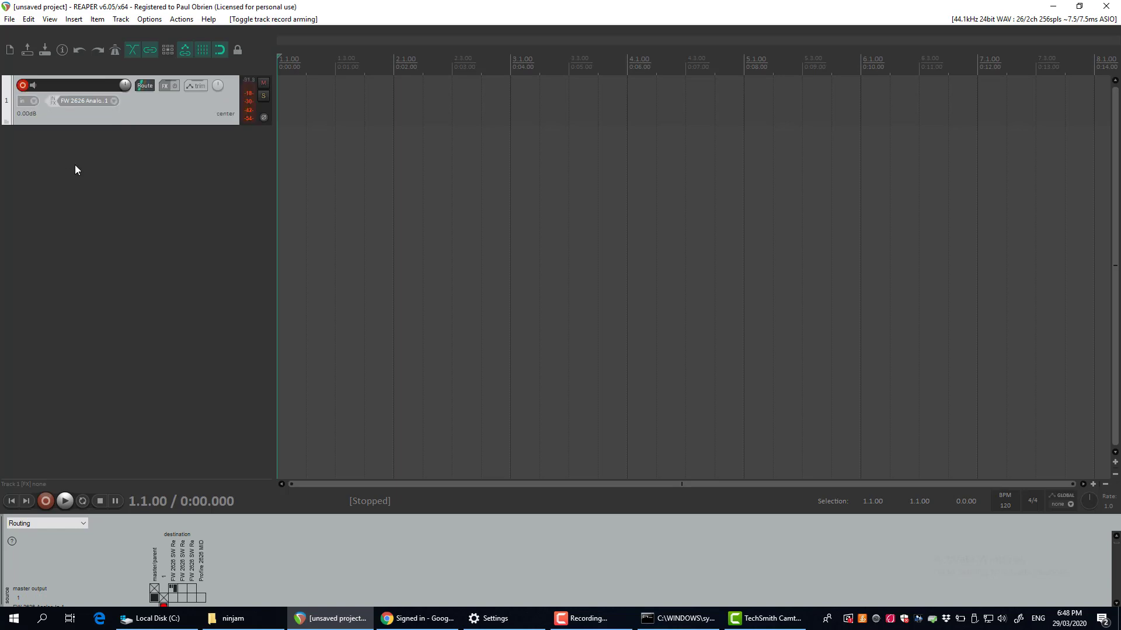
Step: Add the Cockos VST plug-in ReaNINJAM to track 1's effects chain
click(164, 86)
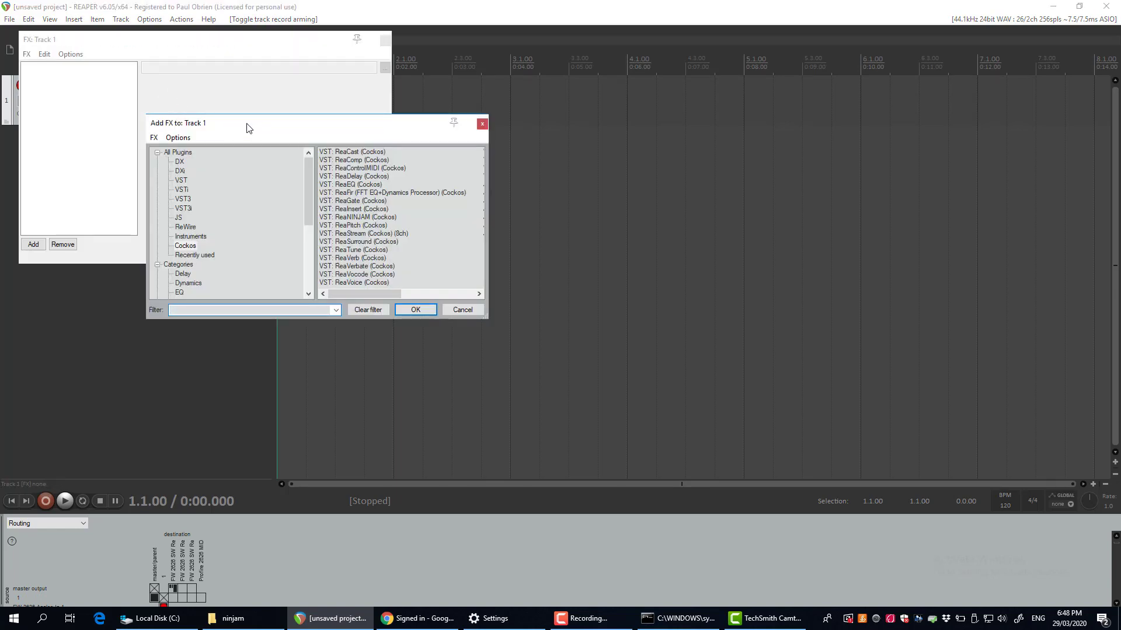
drag(248, 124, 318, 179)
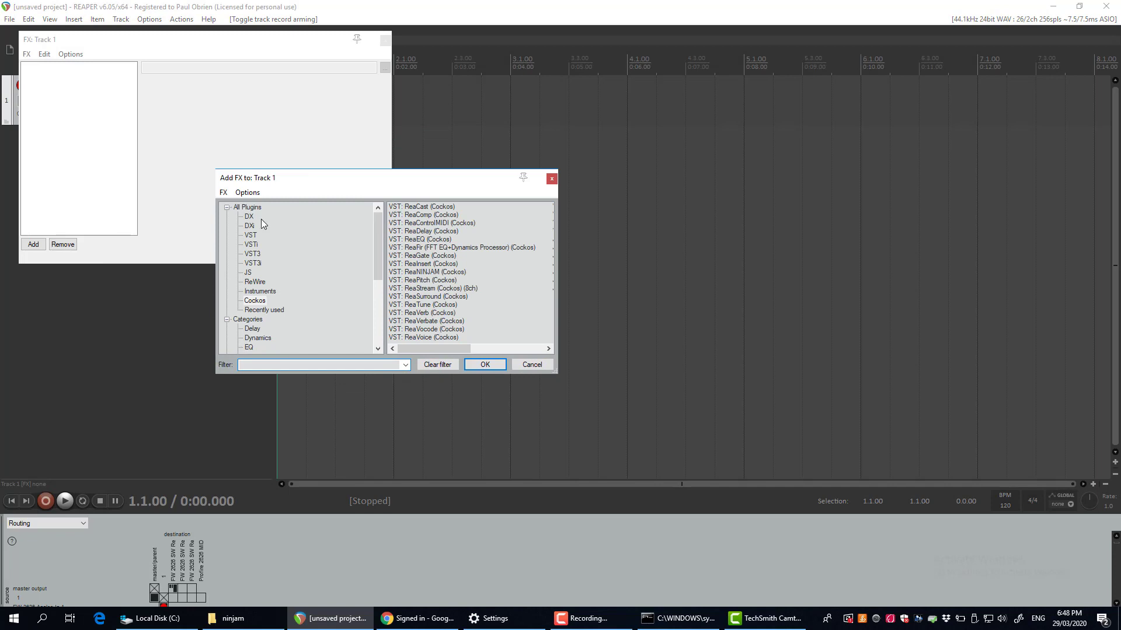
click(252, 300)
click(419, 274)
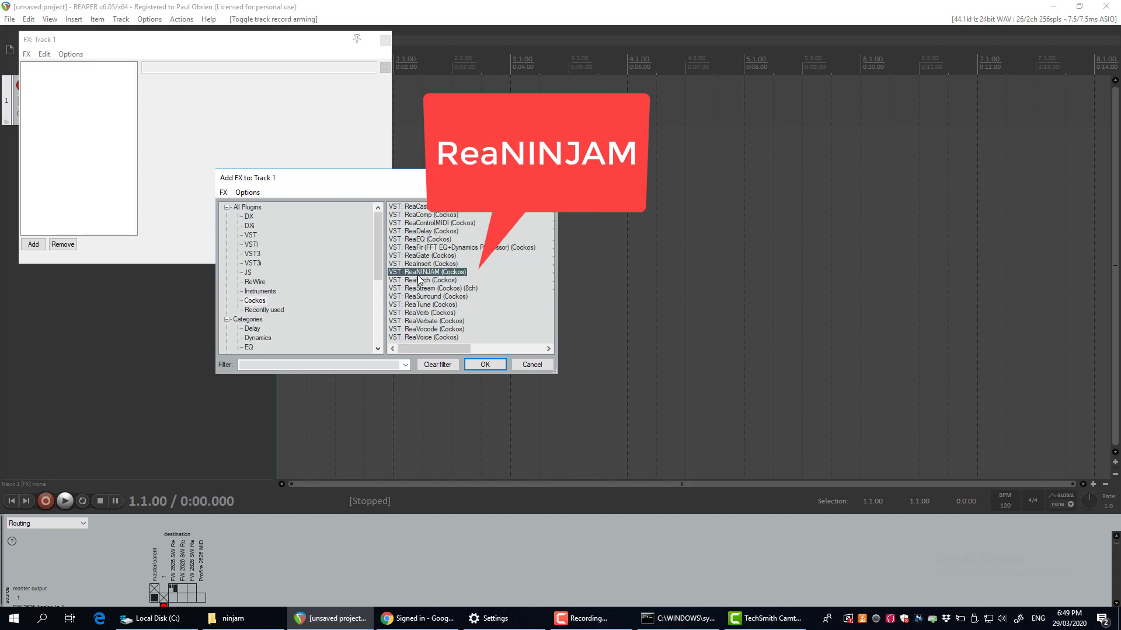
click(485, 365)
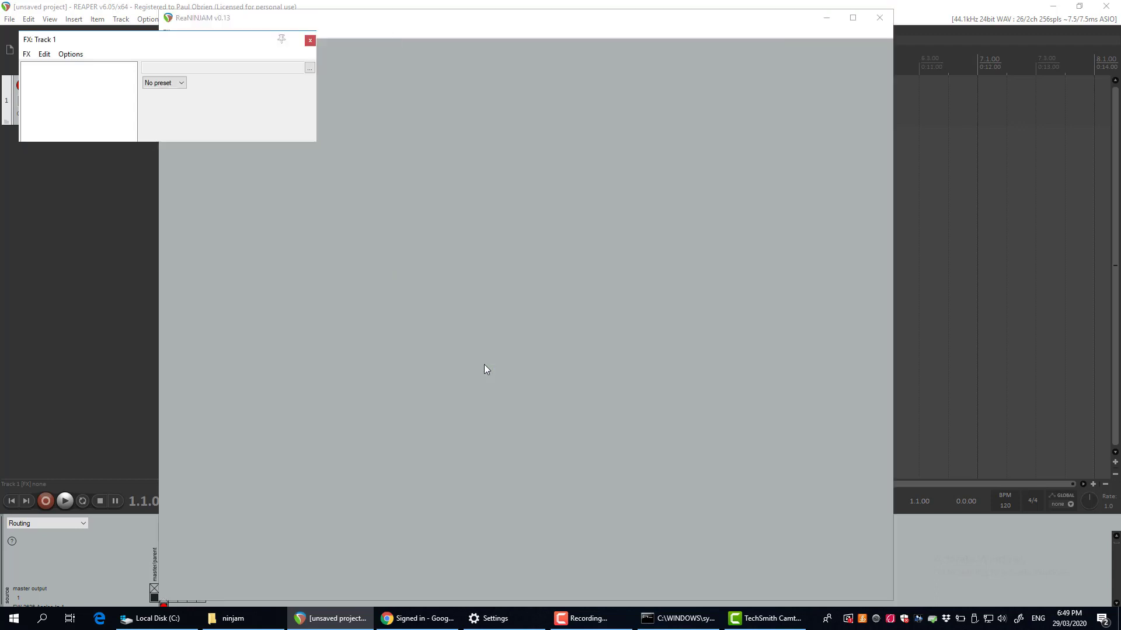
drag(117, 39, 194, 108)
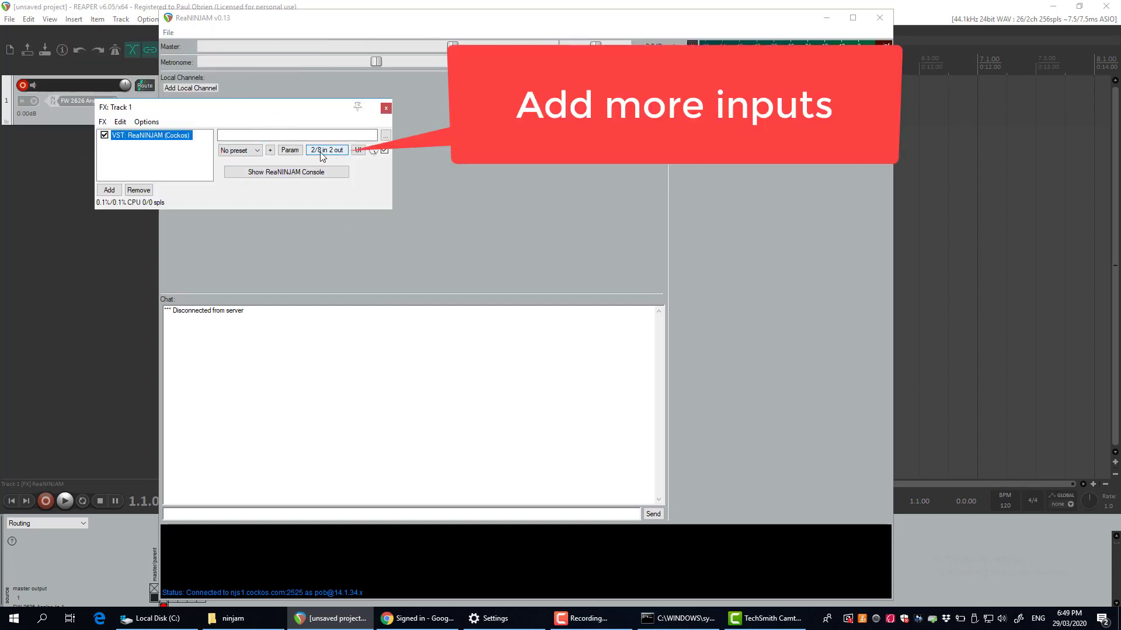
Step: Expand ReaNINJAM's plug-in pin routing to eight channels so that all eight inputs are connected
click(310, 151)
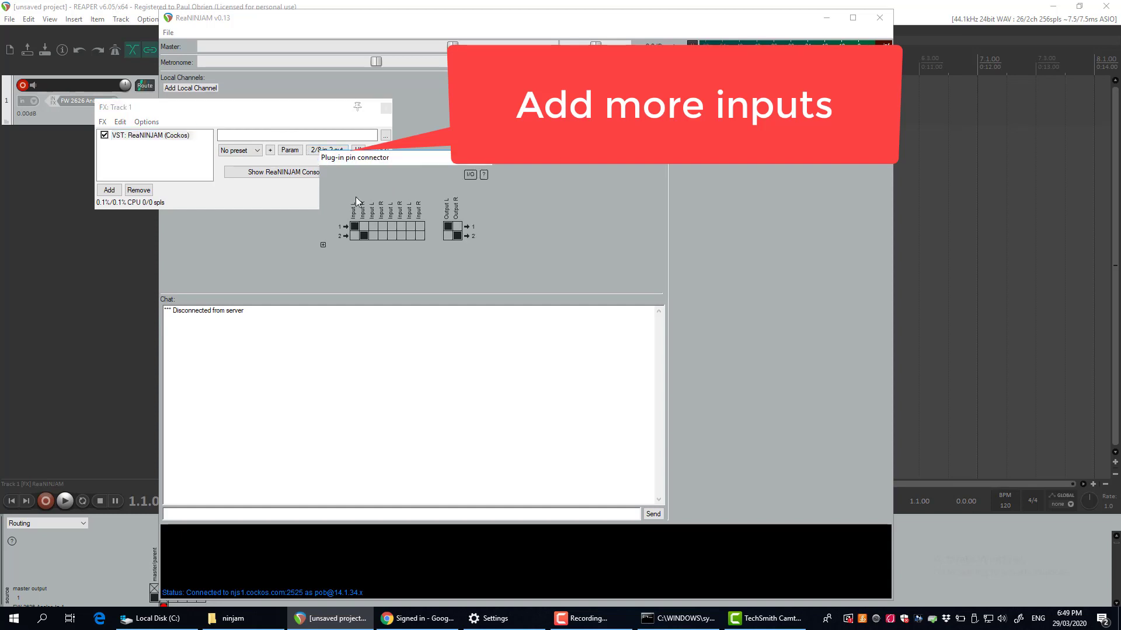
click(324, 245)
click(324, 263)
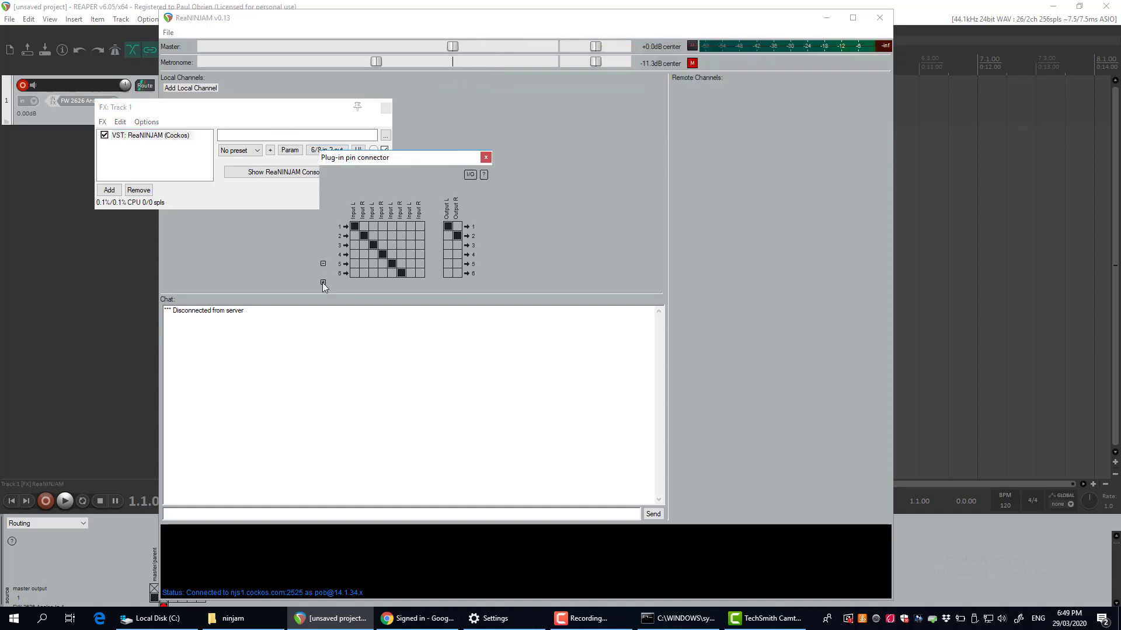
click(323, 283)
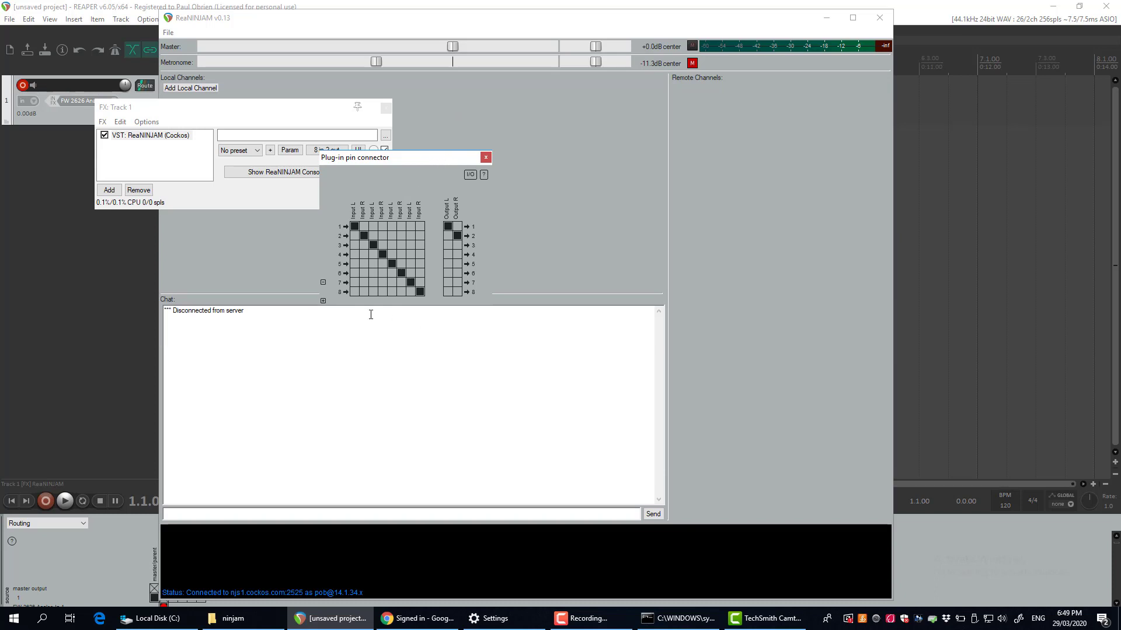
click(486, 156)
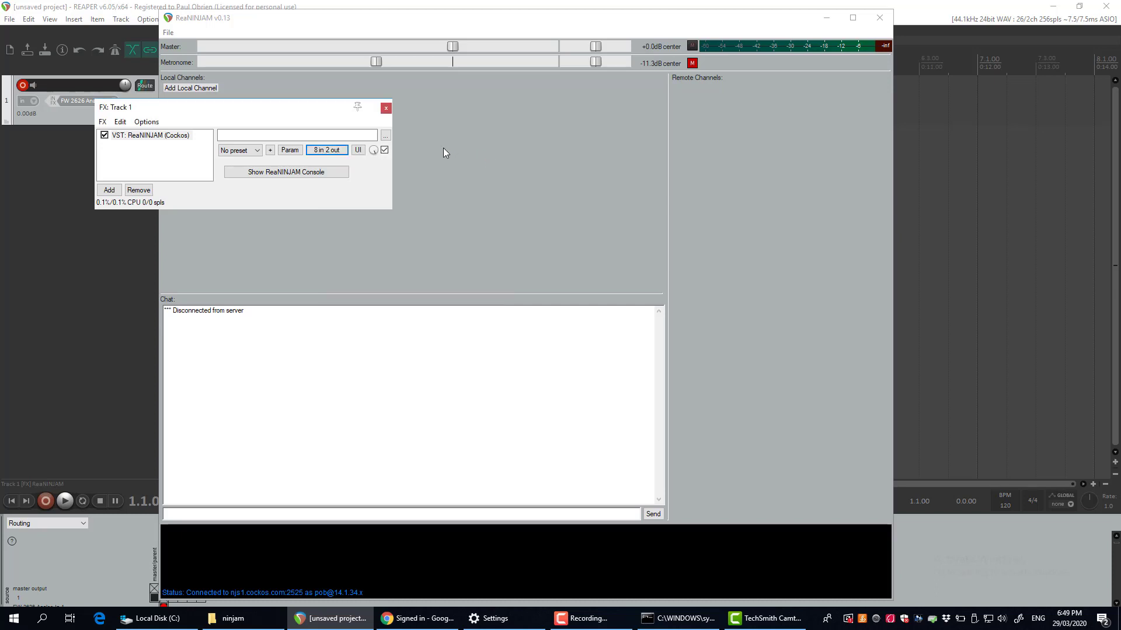
Step: View the ReaNINJAM console, and close it along with track 1's effects window
drag(279, 116, 295, 110)
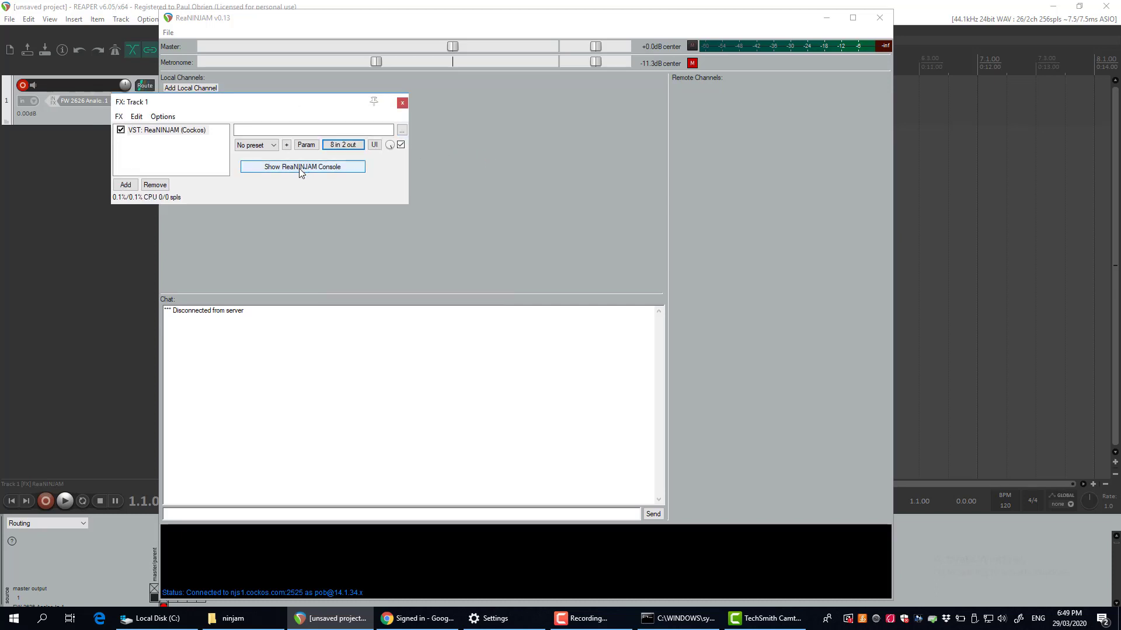
click(299, 168)
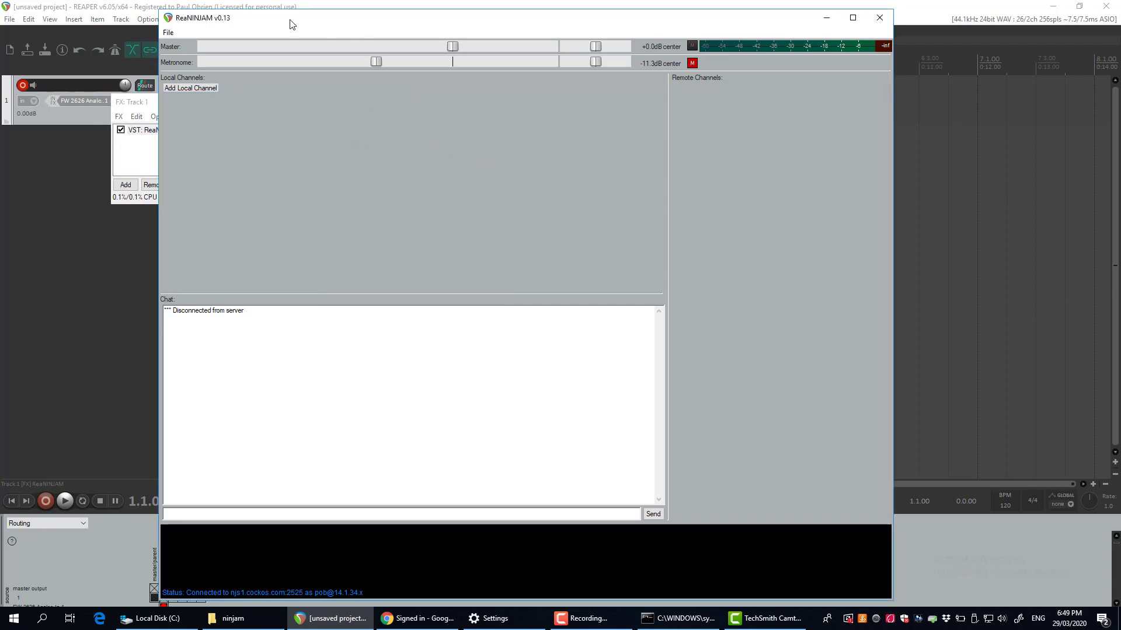
drag(288, 17, 334, 29)
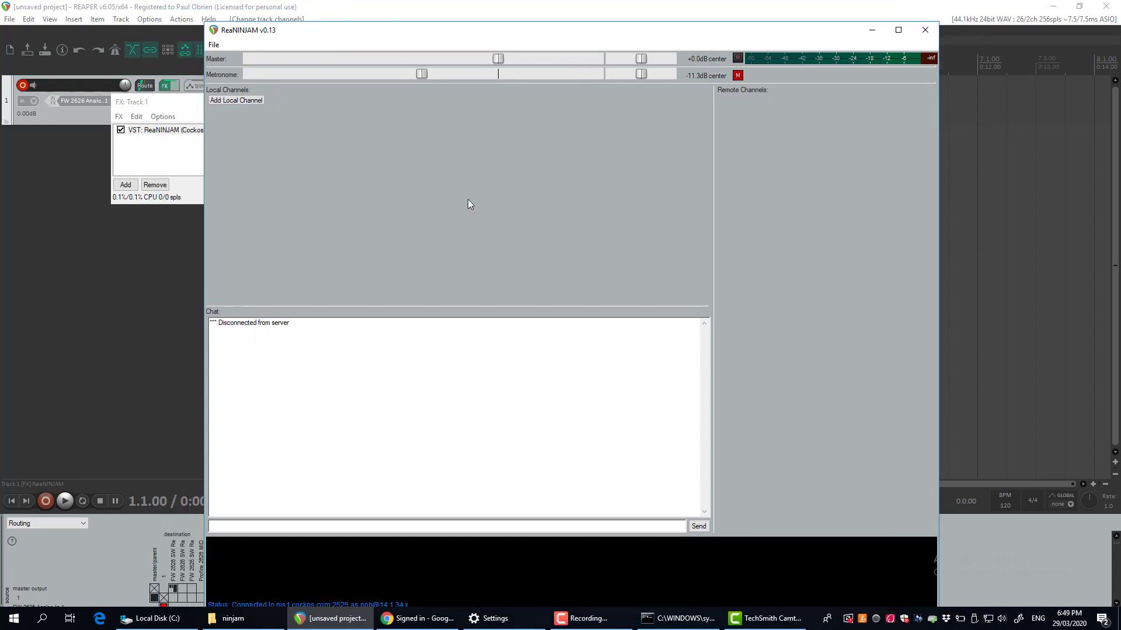
click(929, 33)
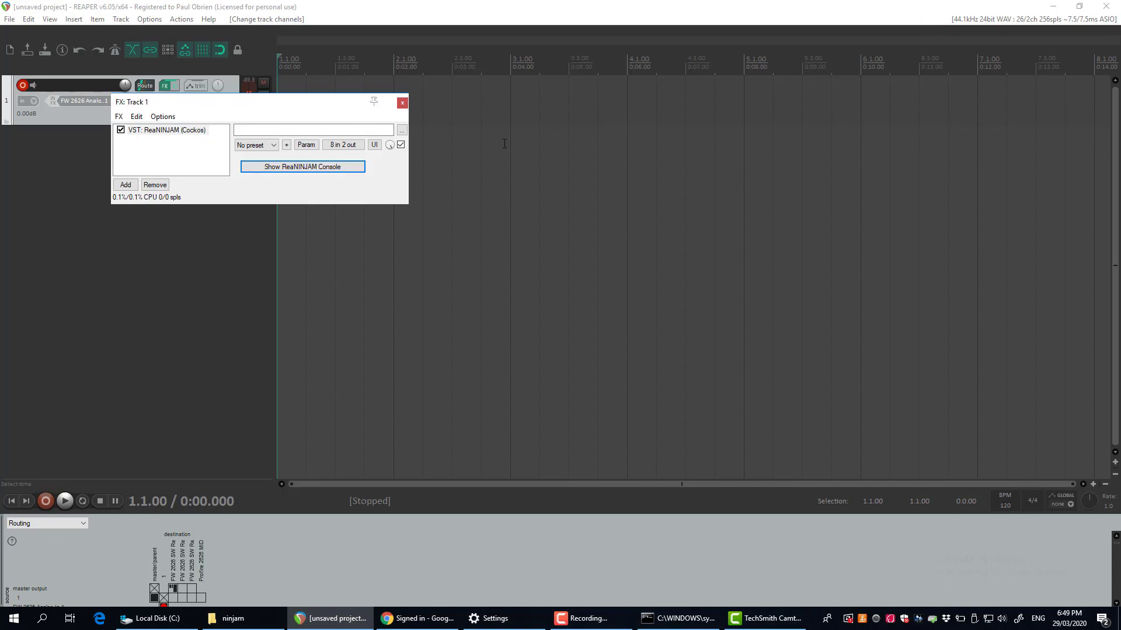
click(404, 105)
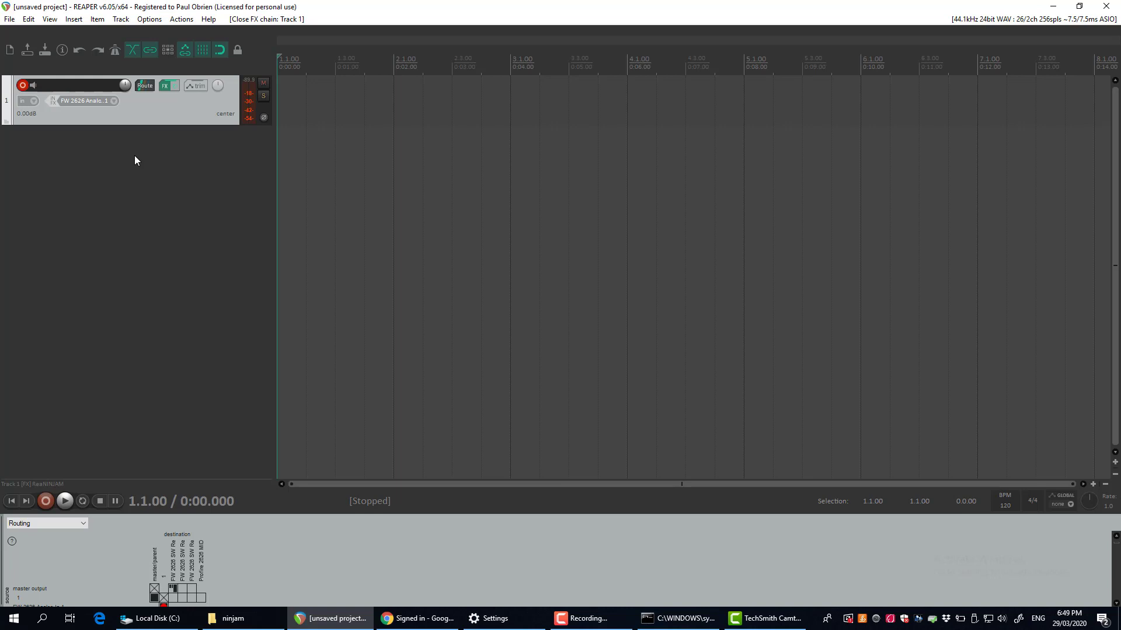
Step: Insert two more tracks below track 1 and arm both for recording
right_click(91, 146)
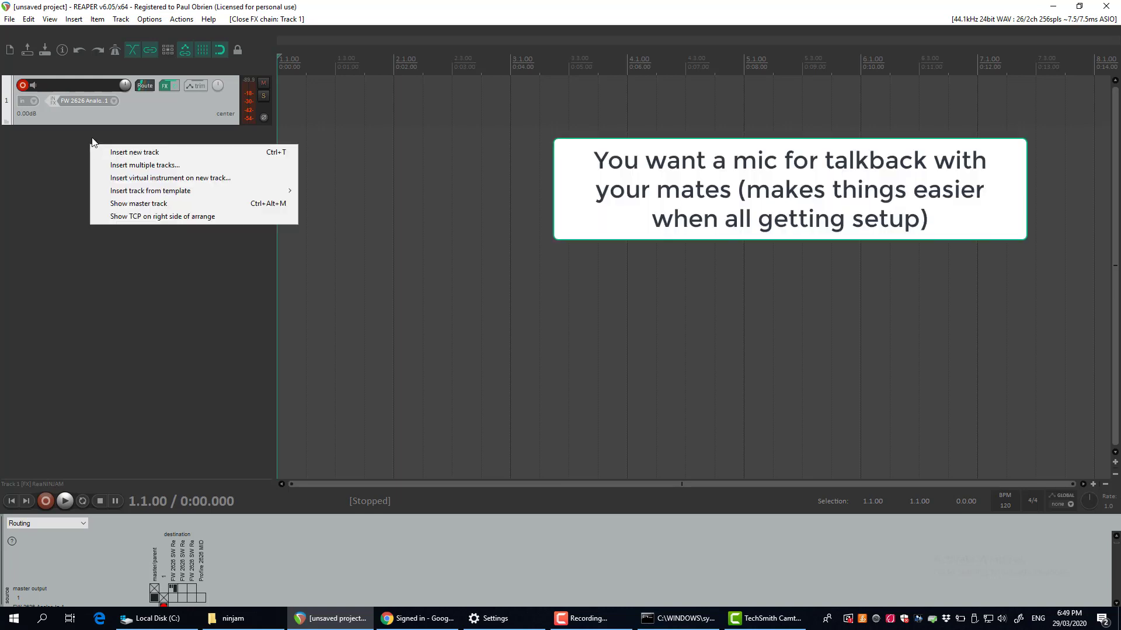
click(119, 152)
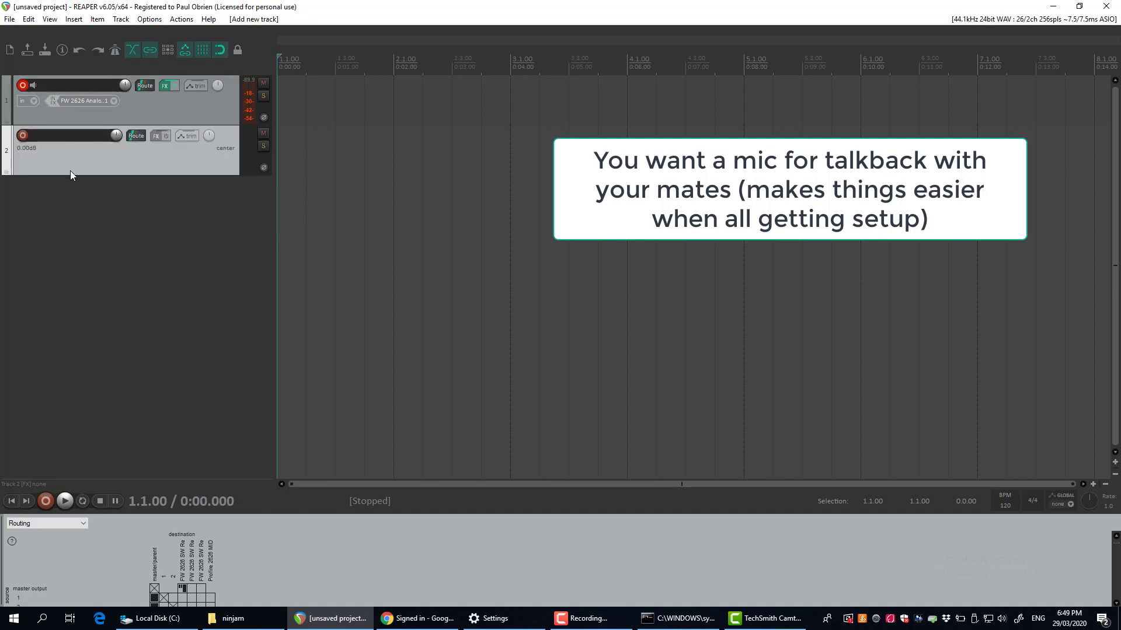
right_click(68, 205)
click(100, 211)
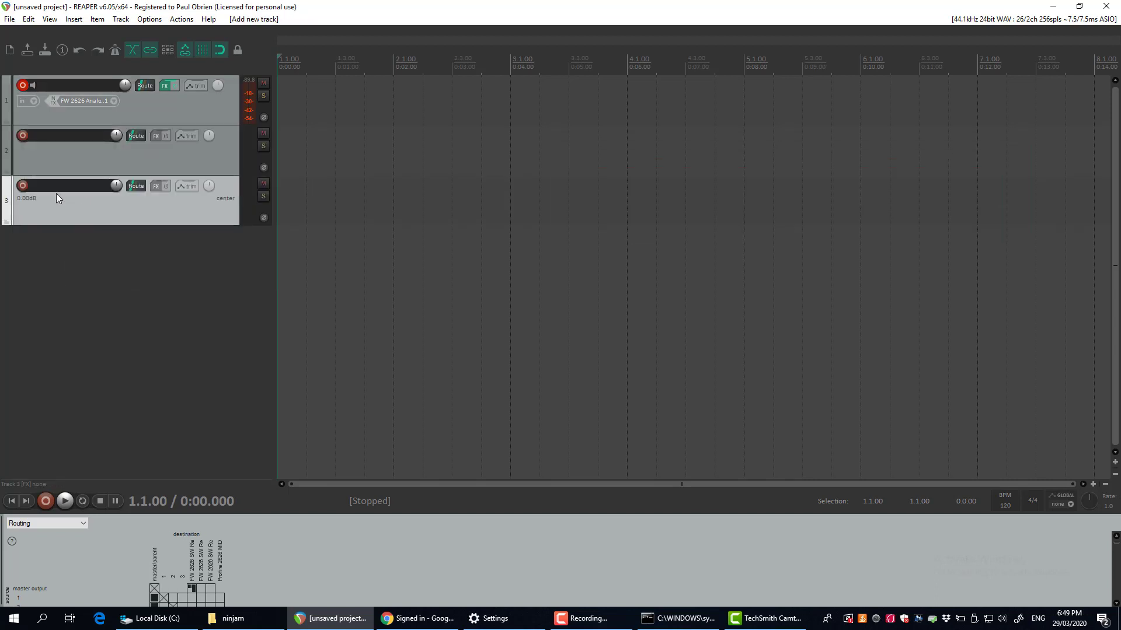
click(36, 138)
click(24, 135)
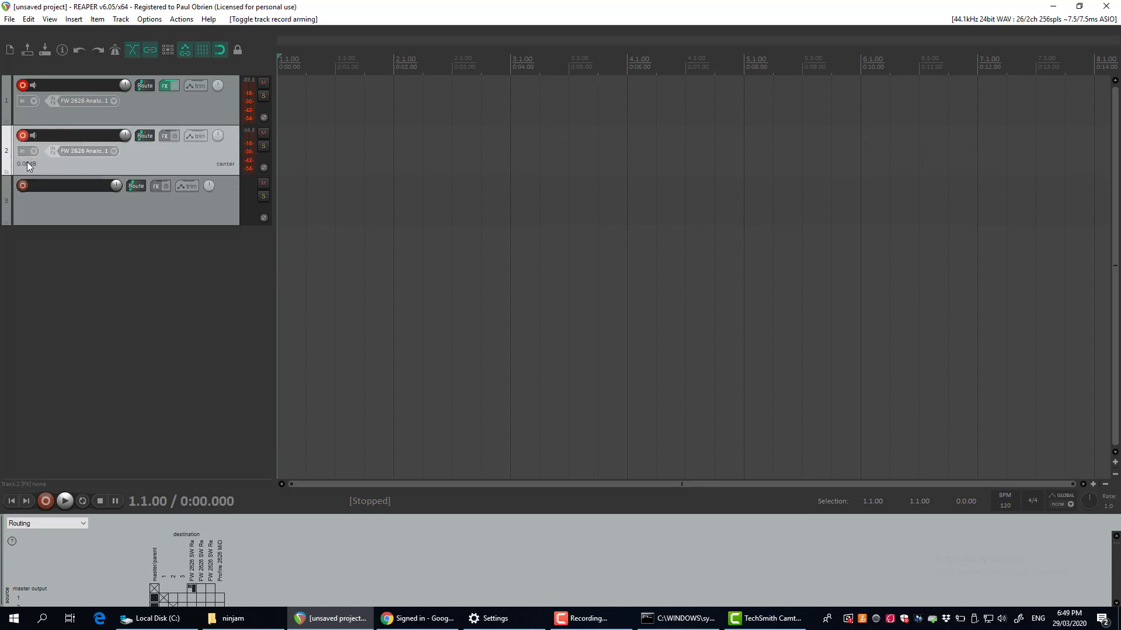
click(23, 185)
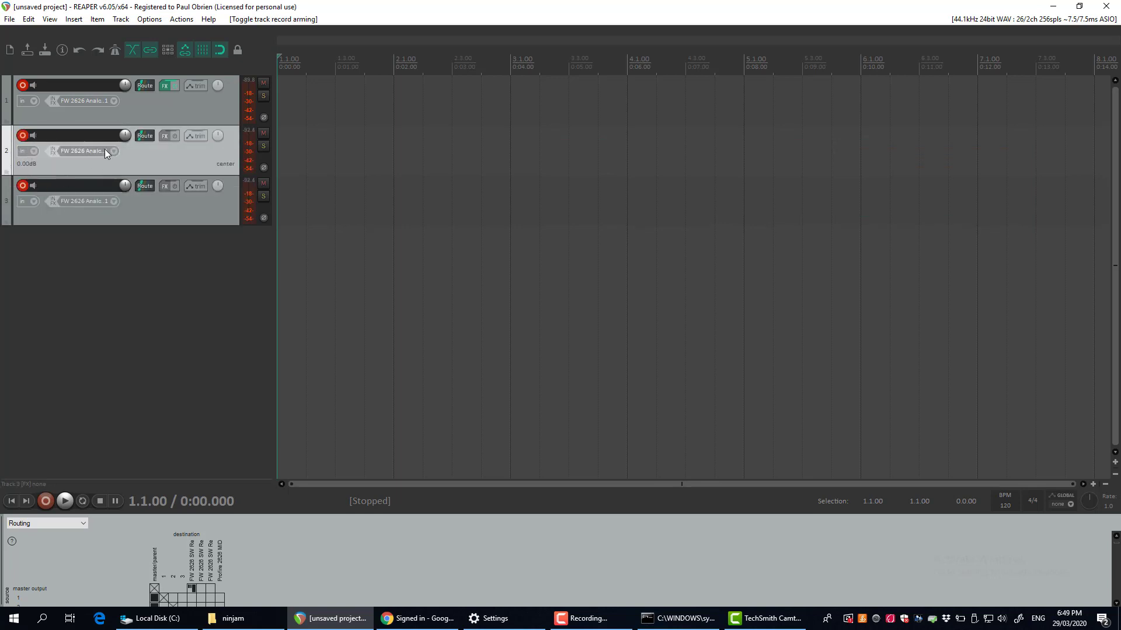
Step: Set track 2's mono input to FW 2626 Analog In 7 and track 3's to FW 2626 Analog In 1
click(104, 150)
mouse_move(152, 156)
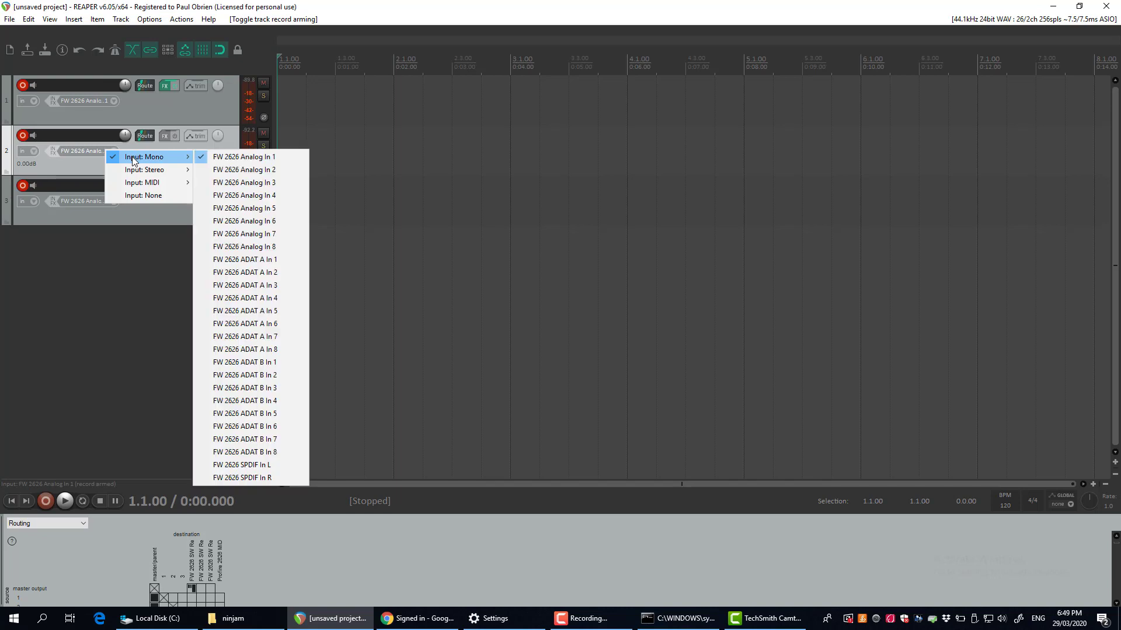
click(280, 234)
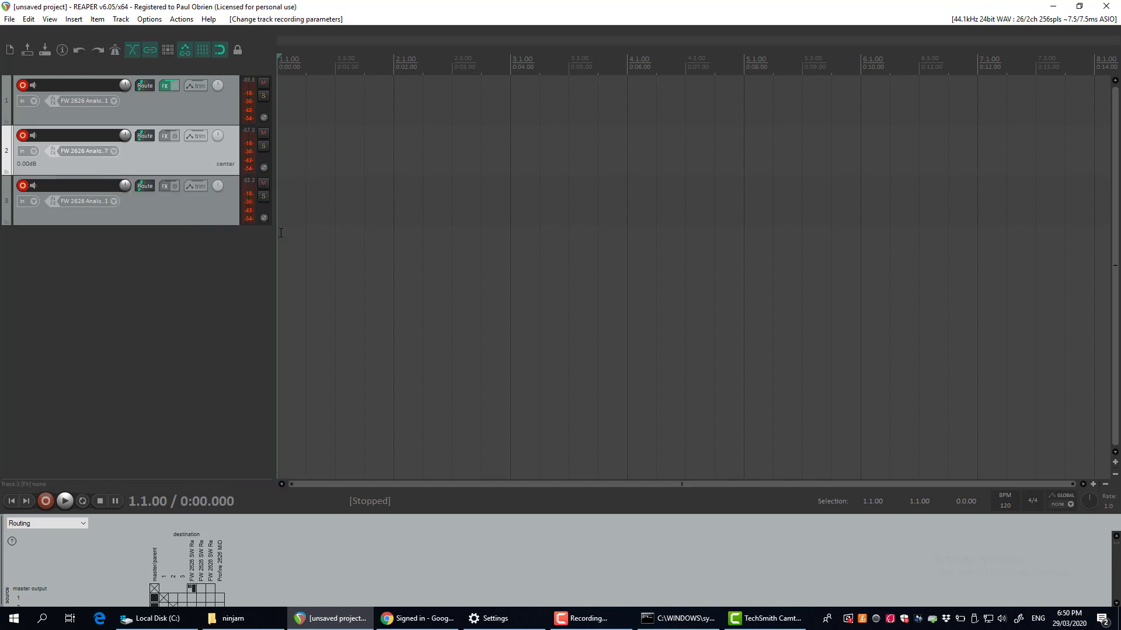
click(105, 201)
mouse_move(140, 209)
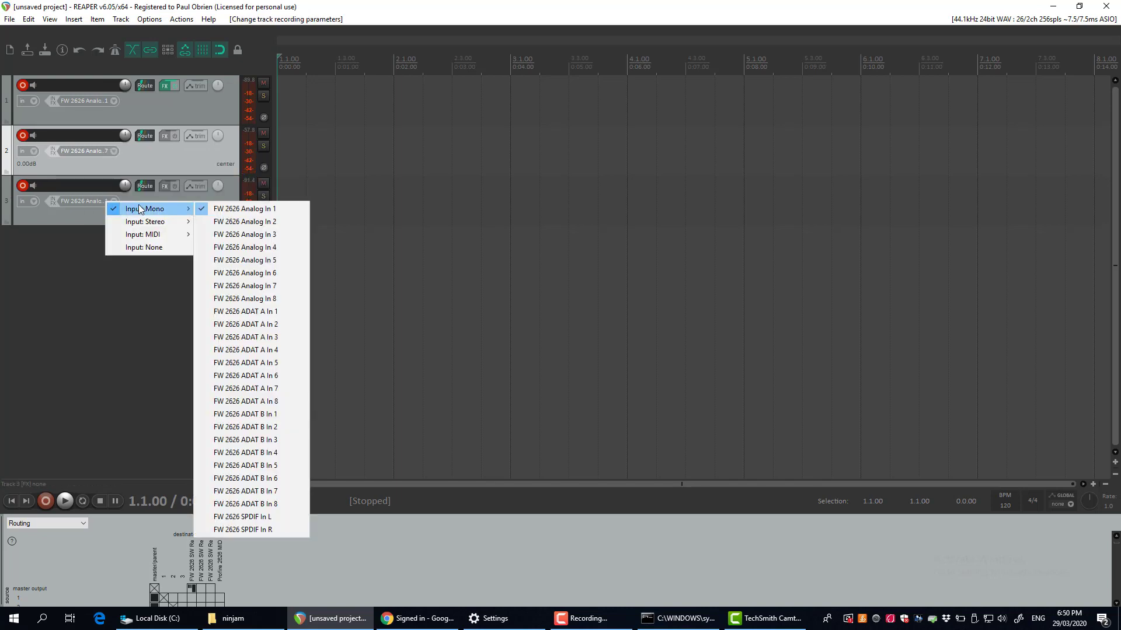
click(227, 212)
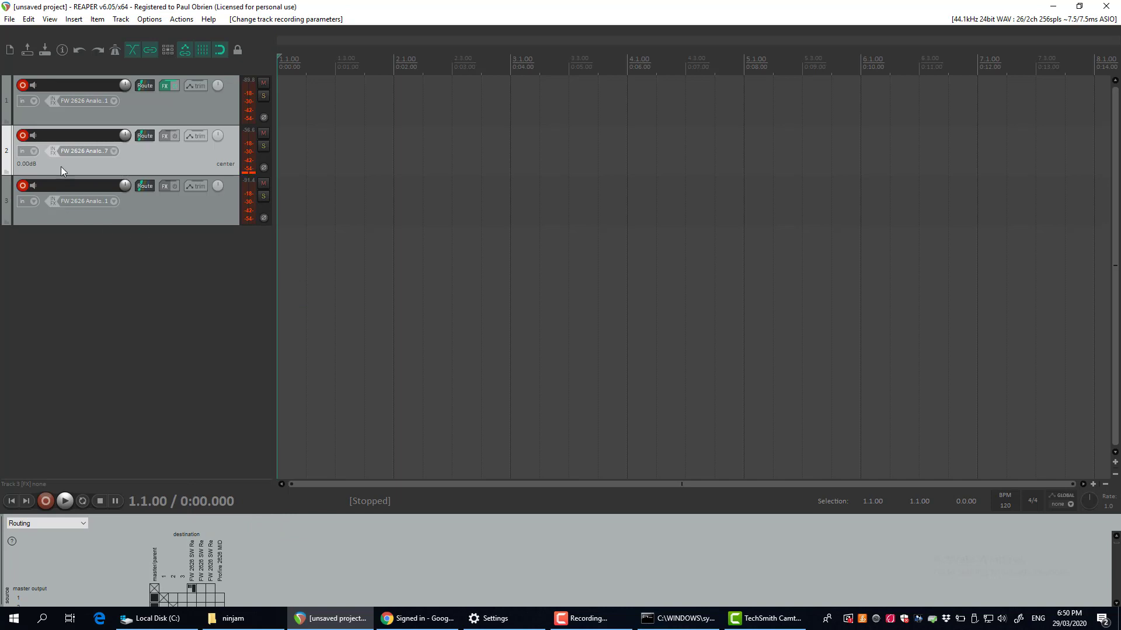
Step: Name the second track Guitar and the third track Mic
double_click(59, 138)
text(Guita)
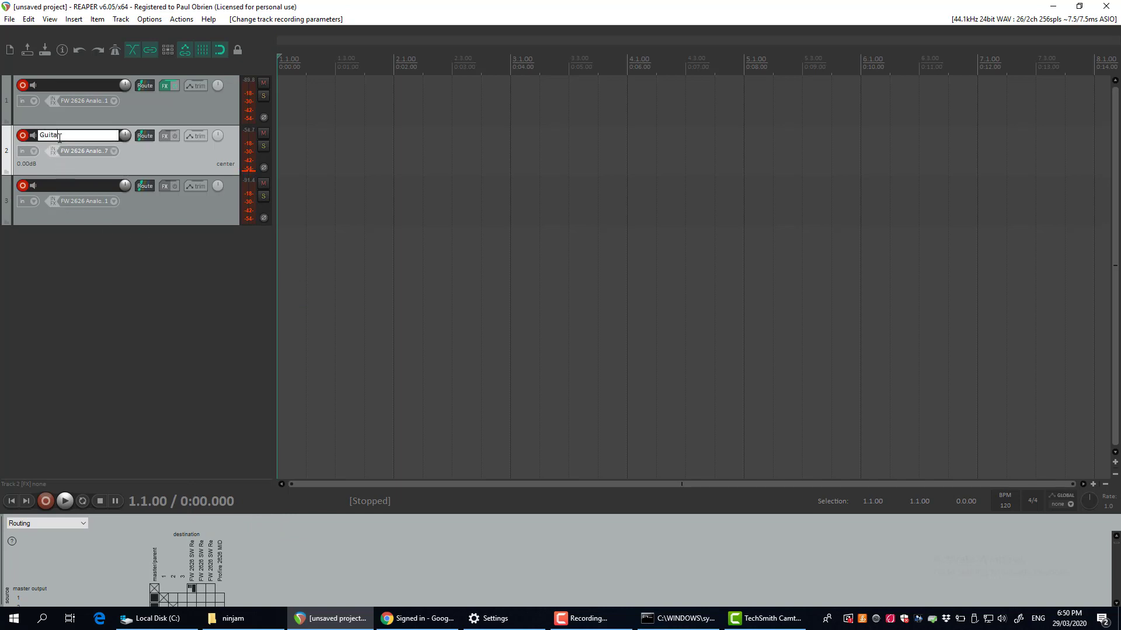
text(r)
double_click(65, 187)
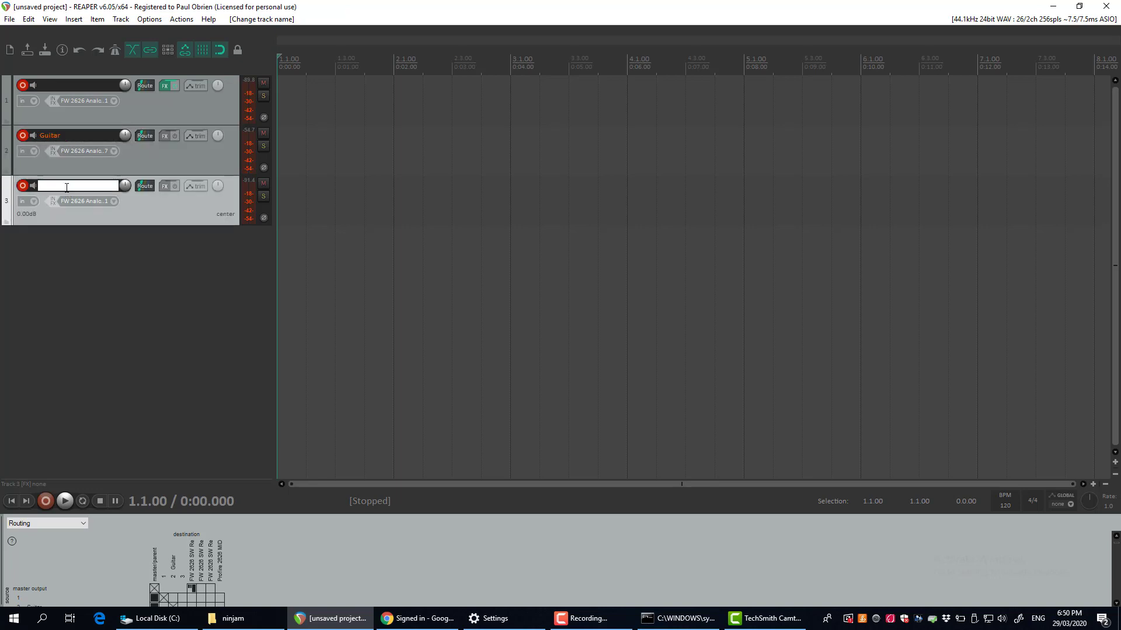
text(Mic)
key(Return)
Step: Set the Guitar track's mono input to FW 2626 Analog In 1 and the Mic track's to FW 2626 Analog In 7
click(103, 205)
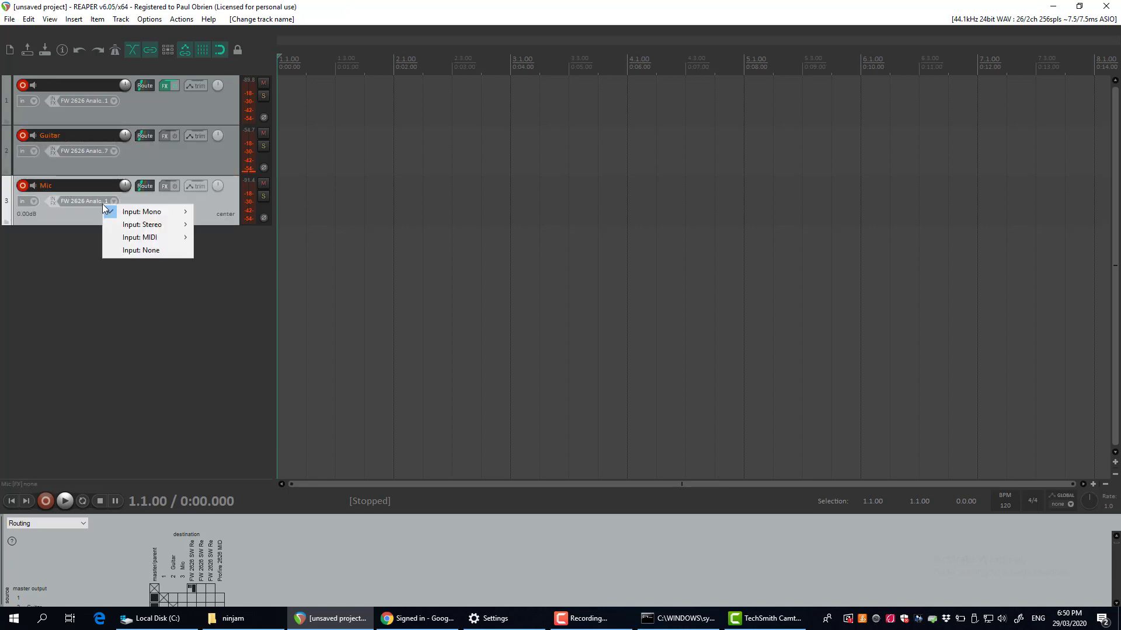
click(83, 229)
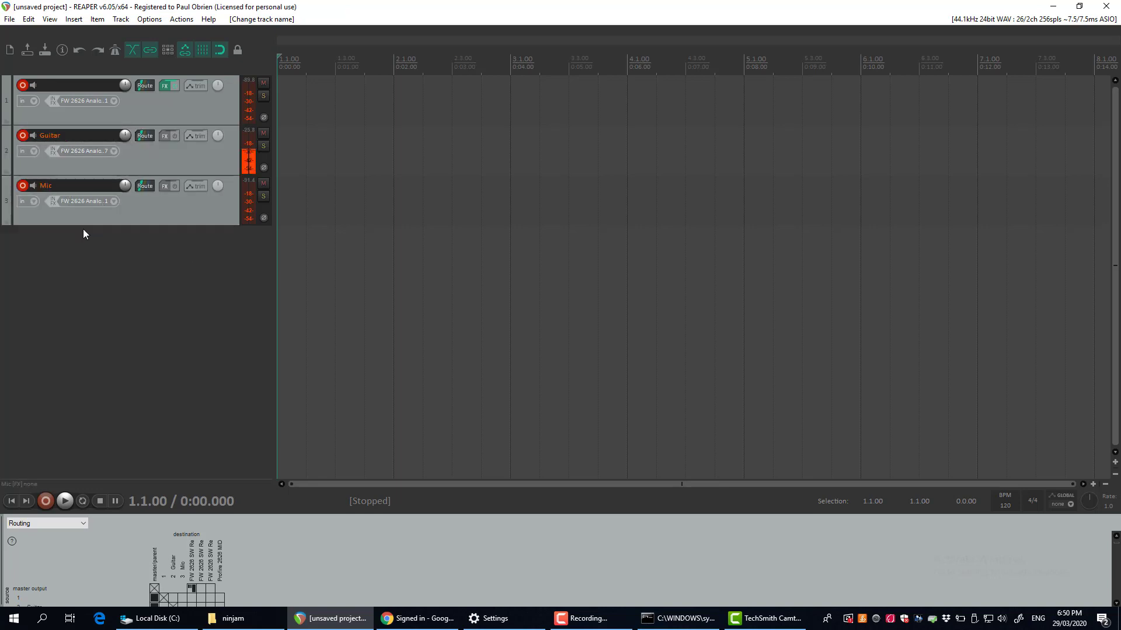
click(104, 151)
mouse_move(156, 161)
click(222, 160)
click(104, 202)
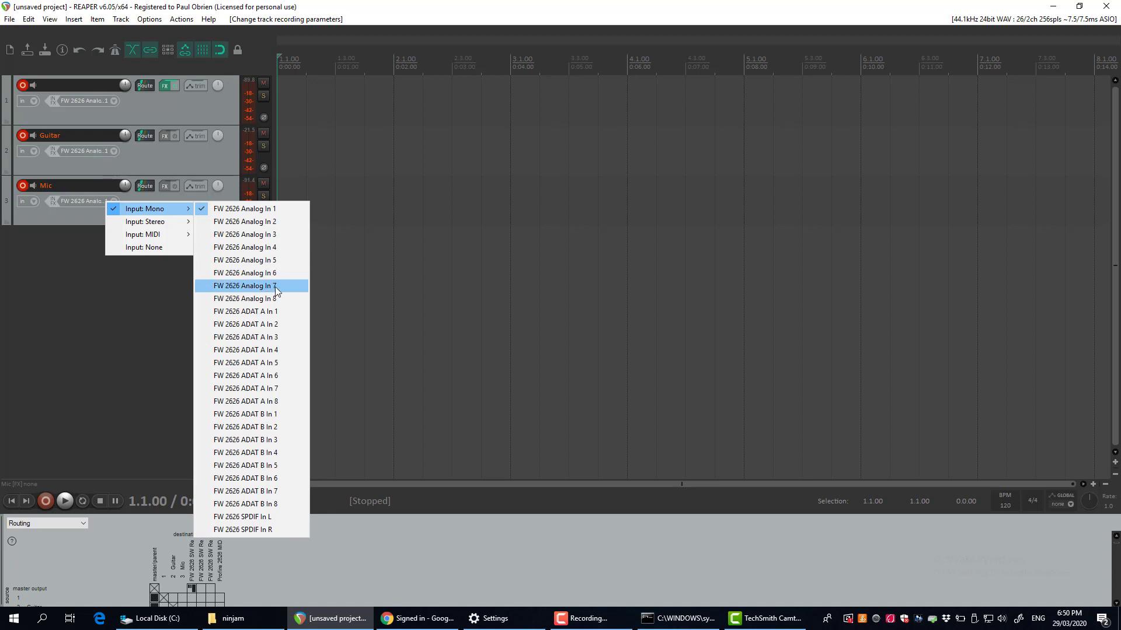
click(275, 286)
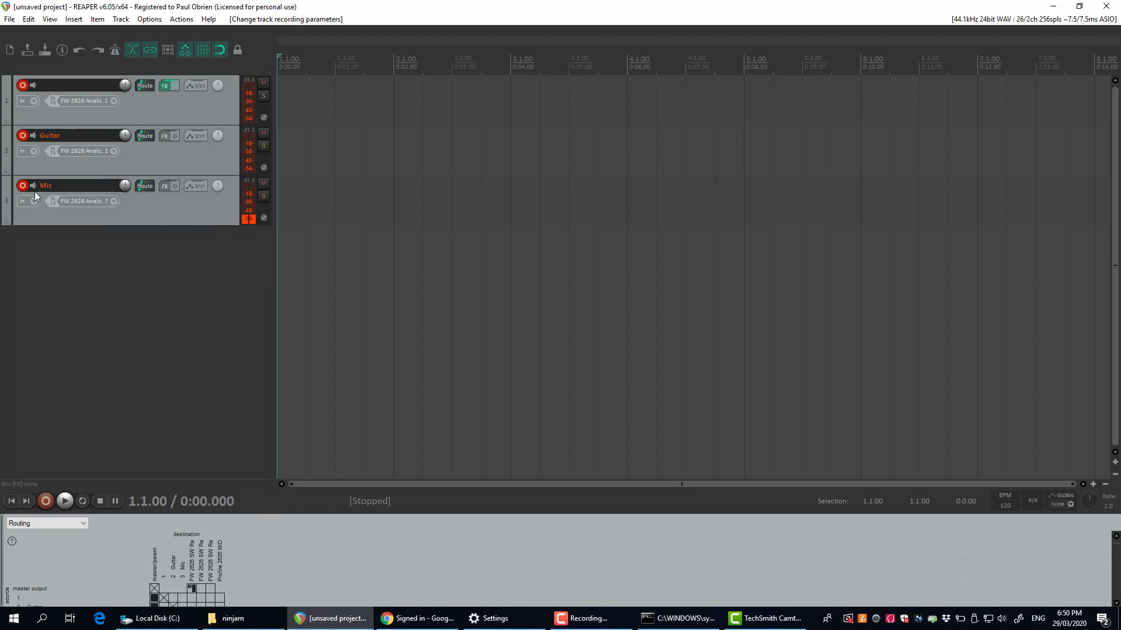
Step: Turn track 1 into a folder containing the Guitar and Mic tracks, and name it The Jam
click(7, 123)
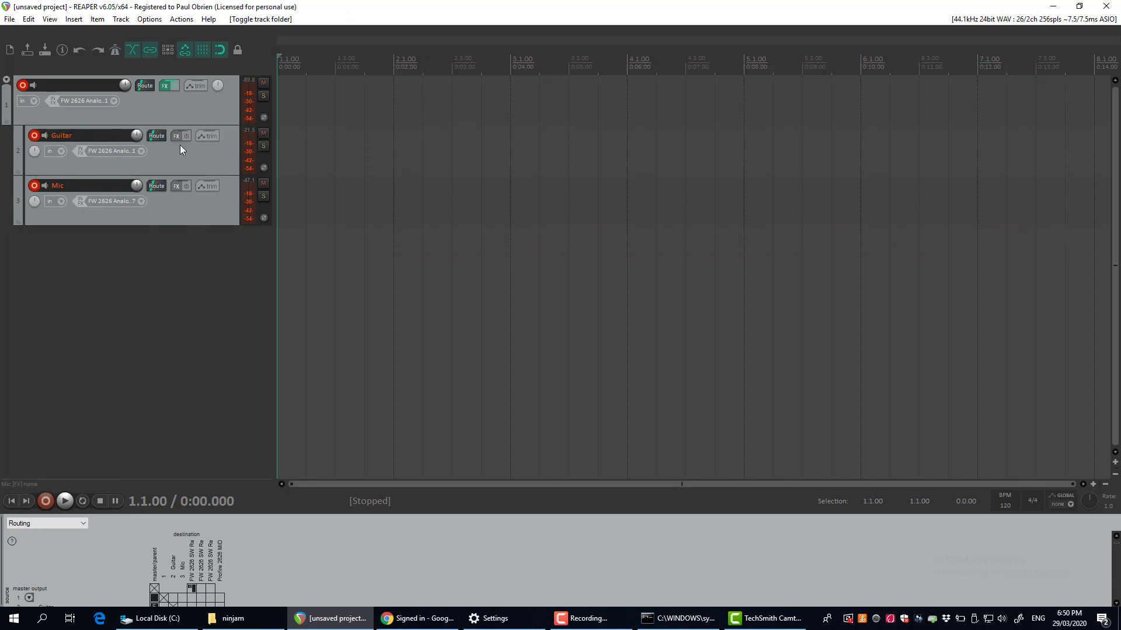
double_click(67, 88)
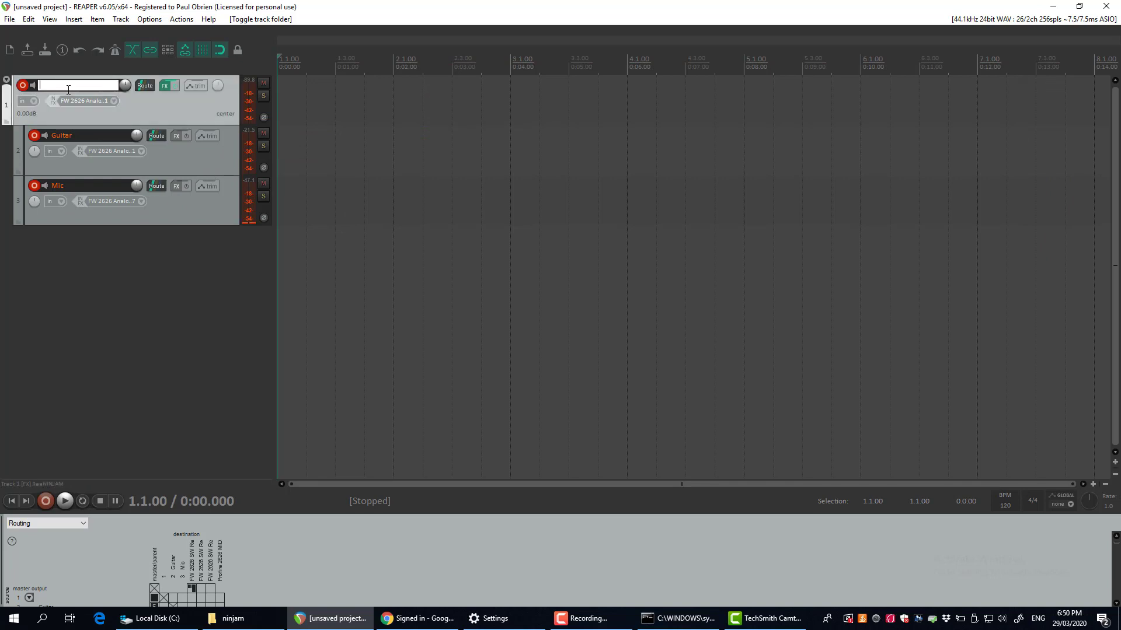
text(The Jam)
click(71, 233)
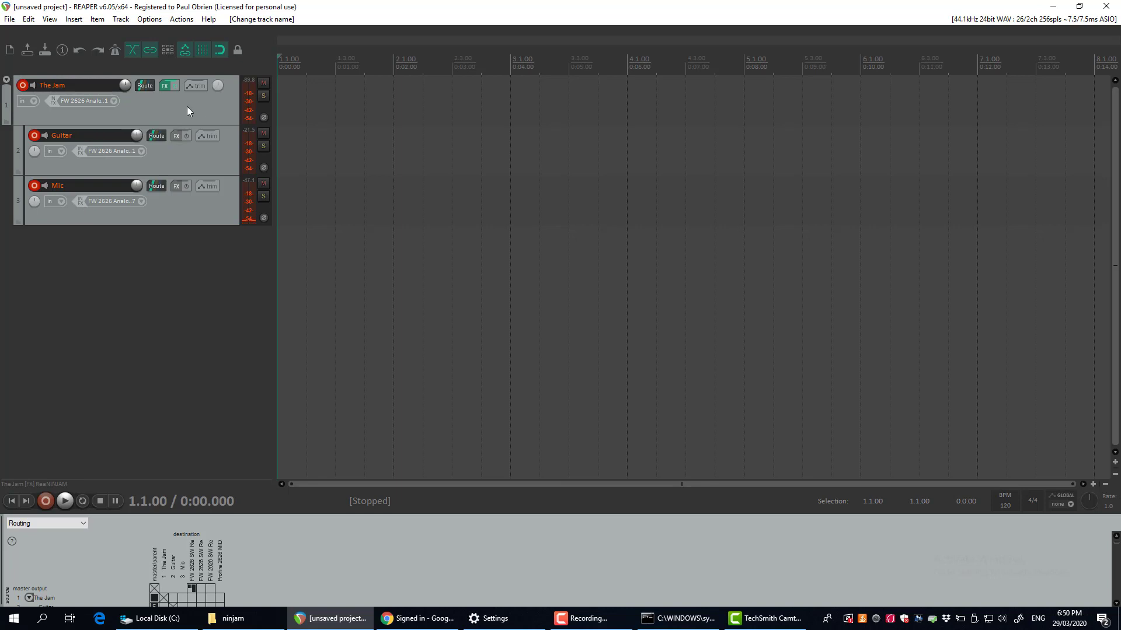
Step: Set The Jam track's record mode to output (multichannel)
click(33, 100)
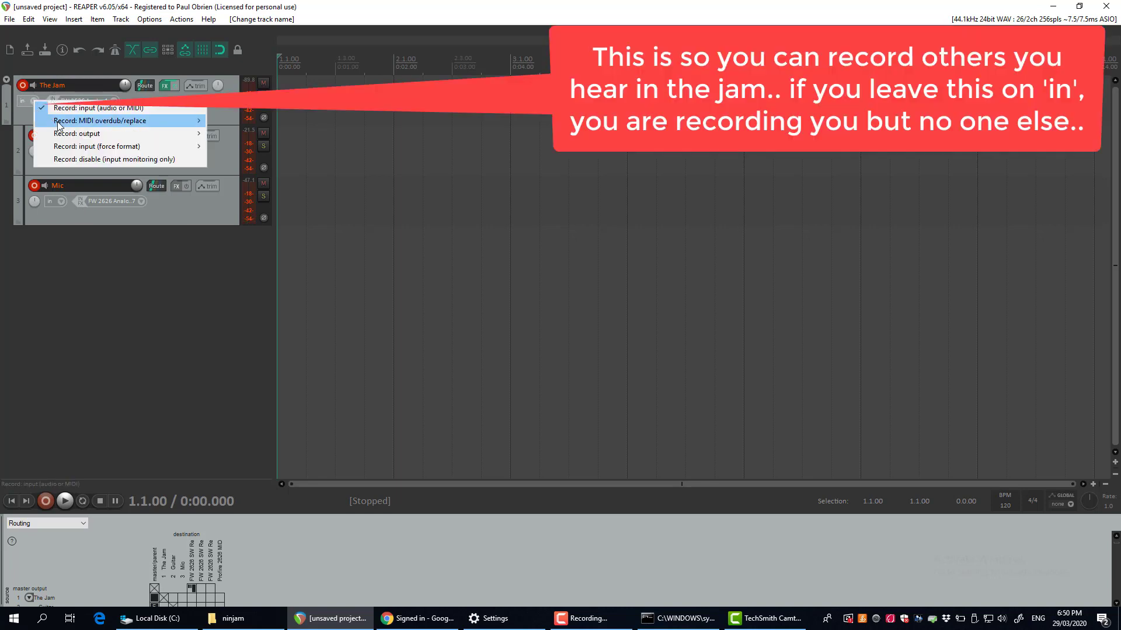
mouse_move(91, 140)
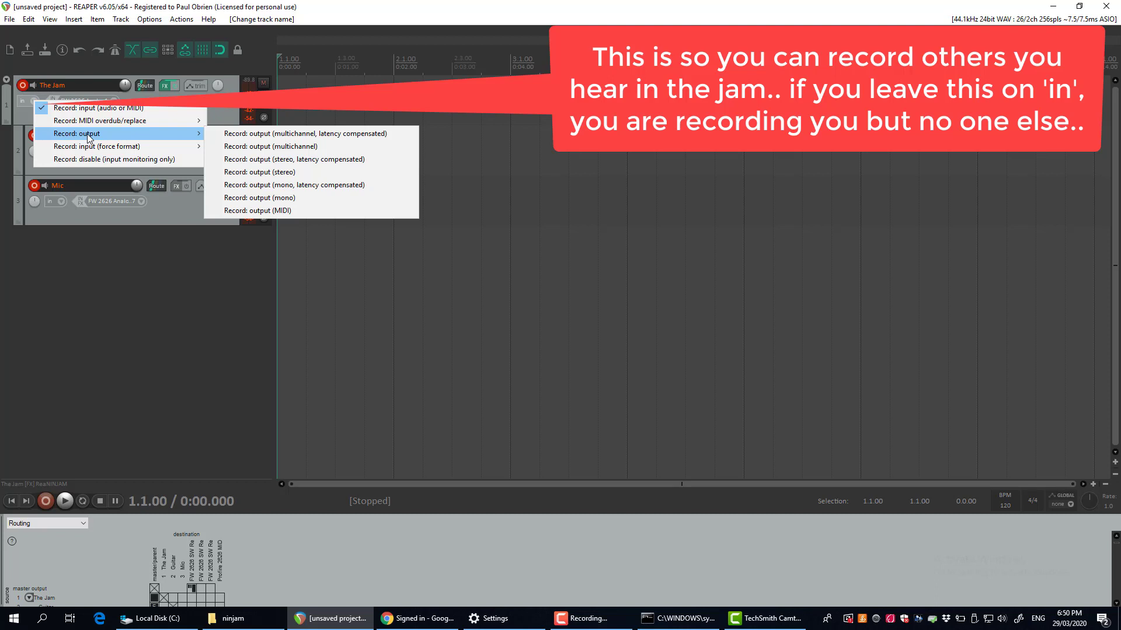
click(298, 146)
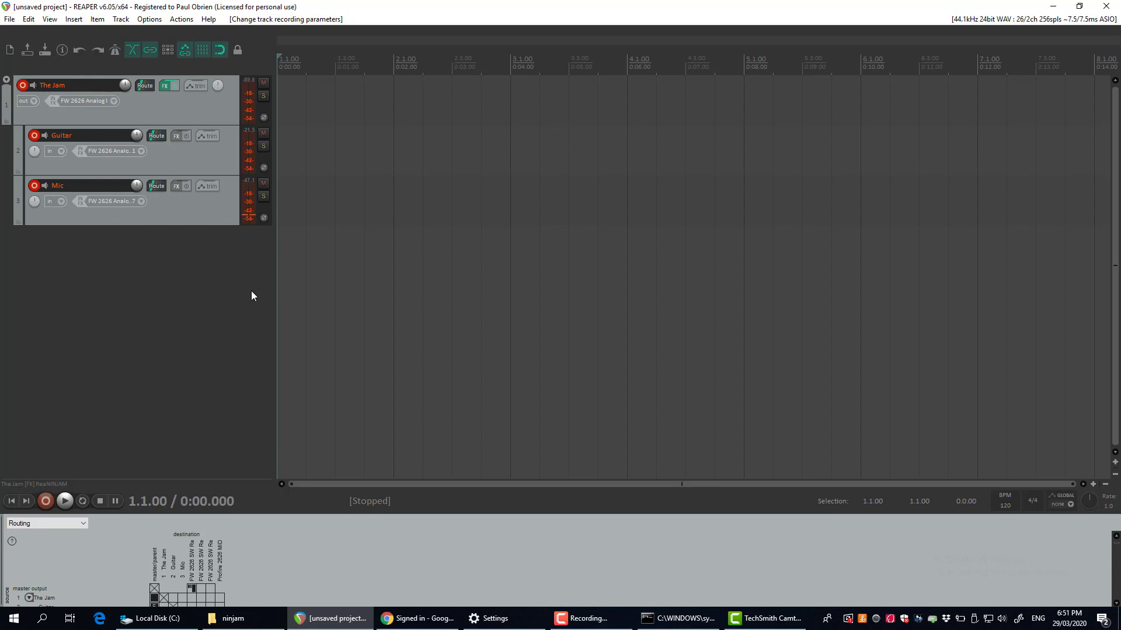
Step: Insert a new track, move it below Mic inside The Jam folder, arm it for recording and name it Keys
right_click(76, 244)
click(88, 249)
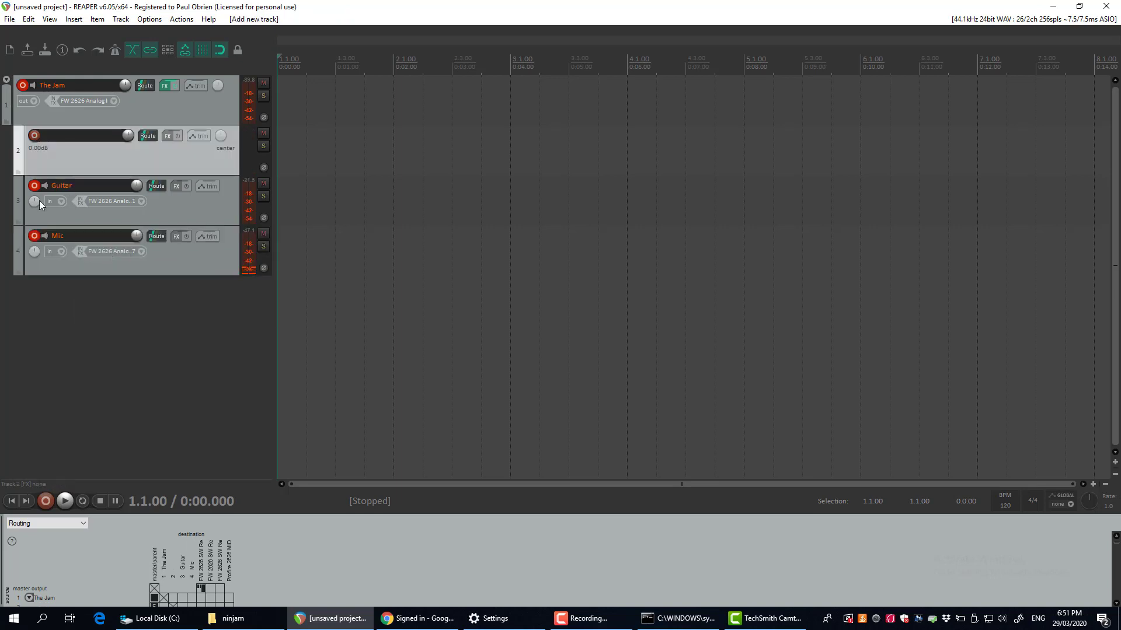
drag(51, 172, 50, 264)
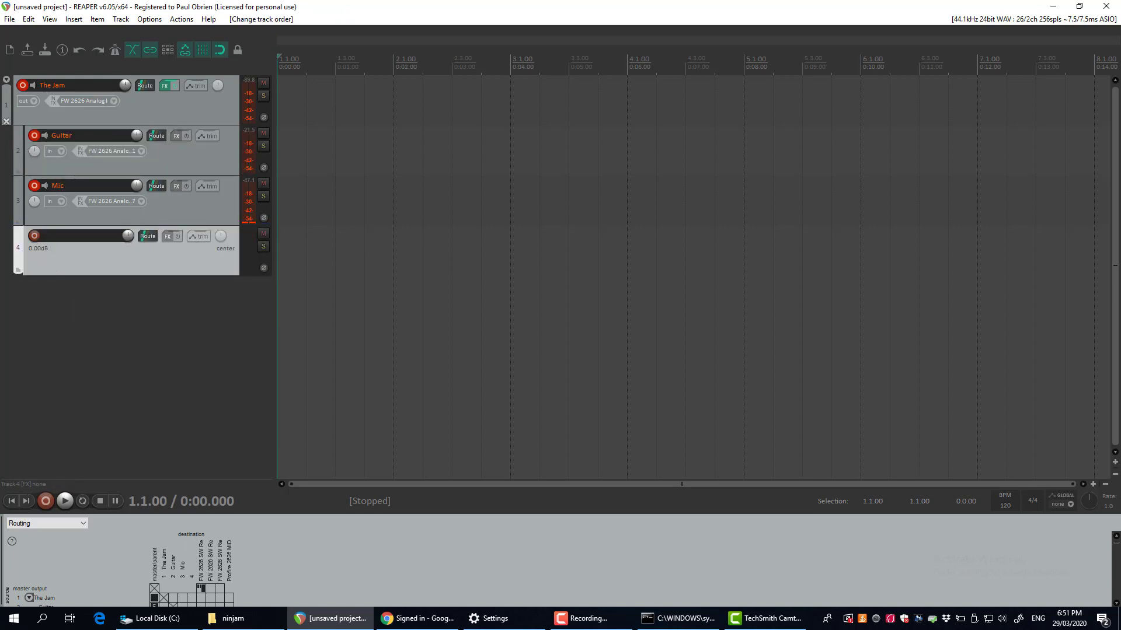
click(34, 236)
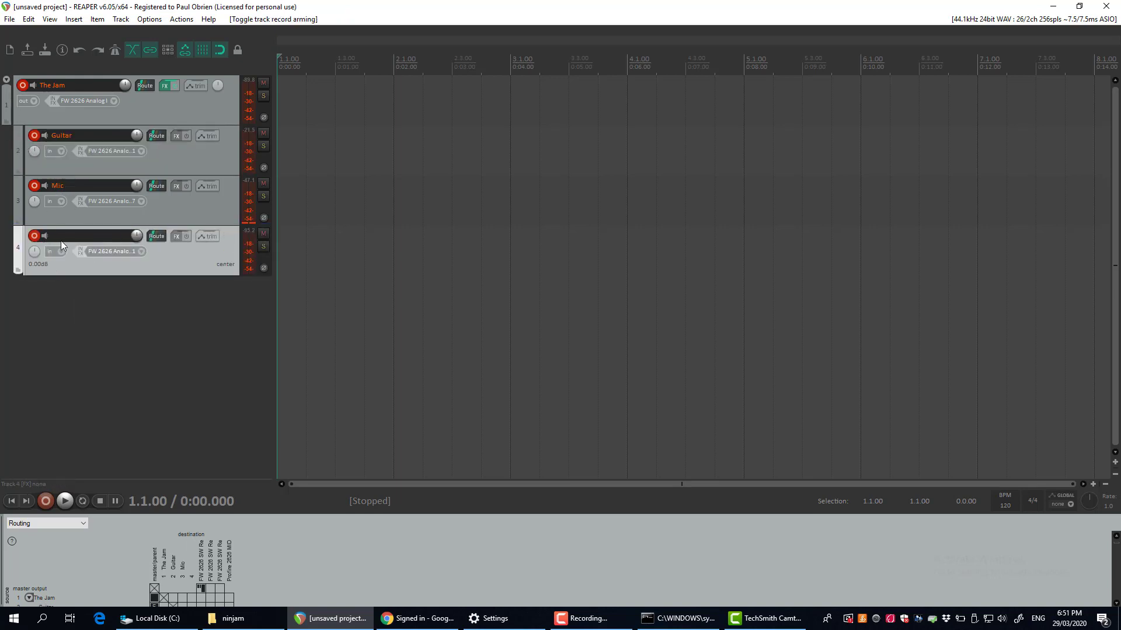
double_click(69, 236)
text(Keys)
Step: Set the Keys track's stereo input to FW 2626 Analog In 7 / FW 2626 Analog In 8
click(140, 252)
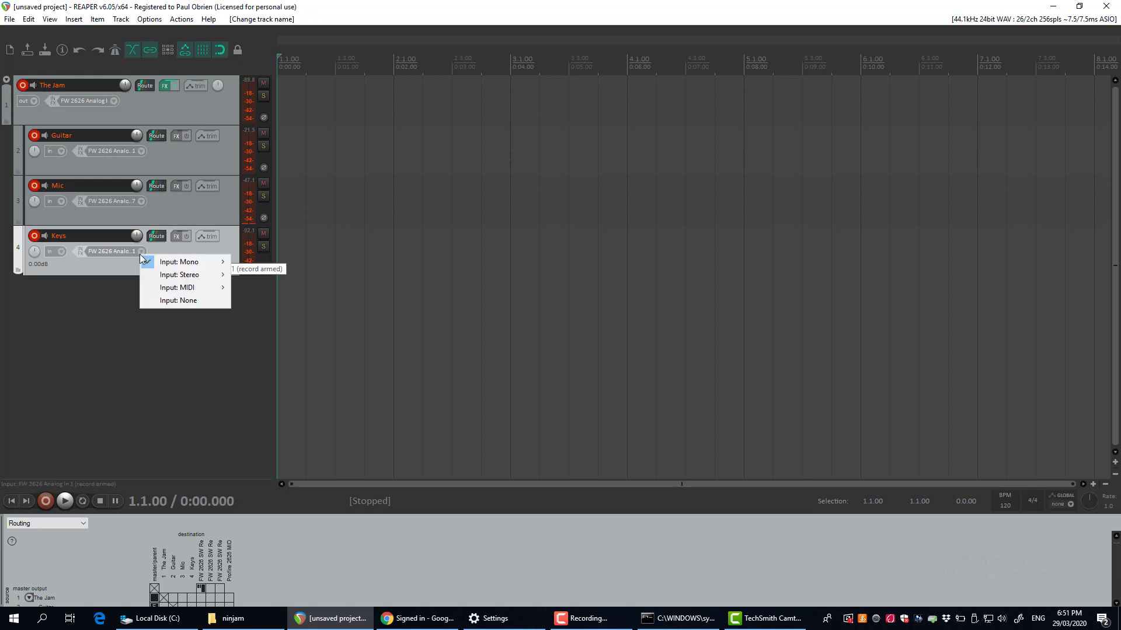
mouse_move(173, 275)
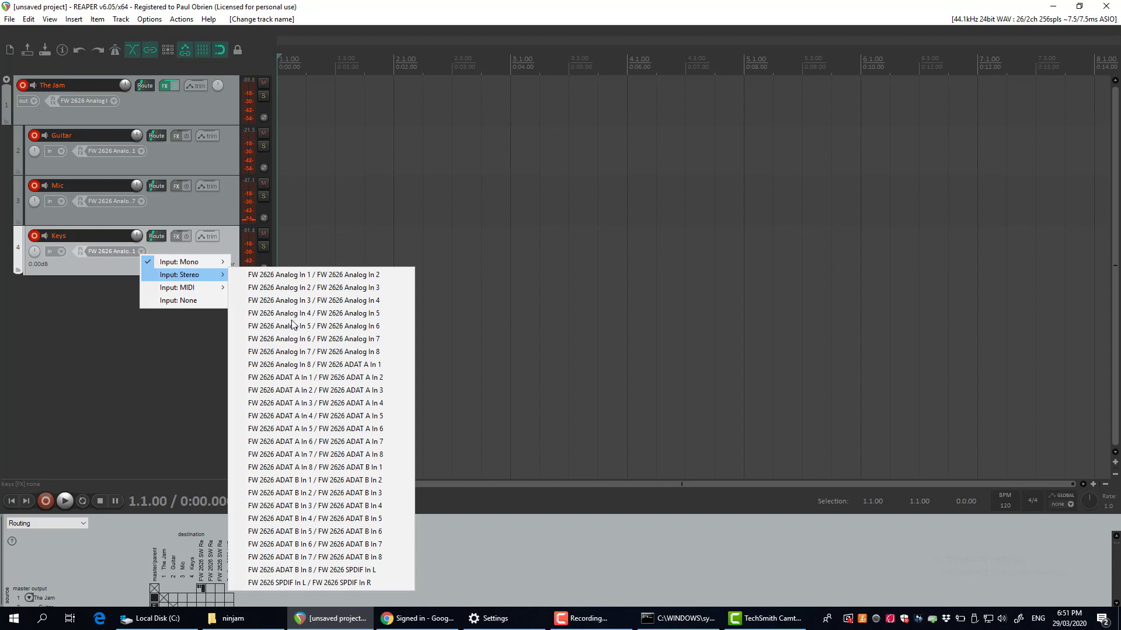
click(336, 352)
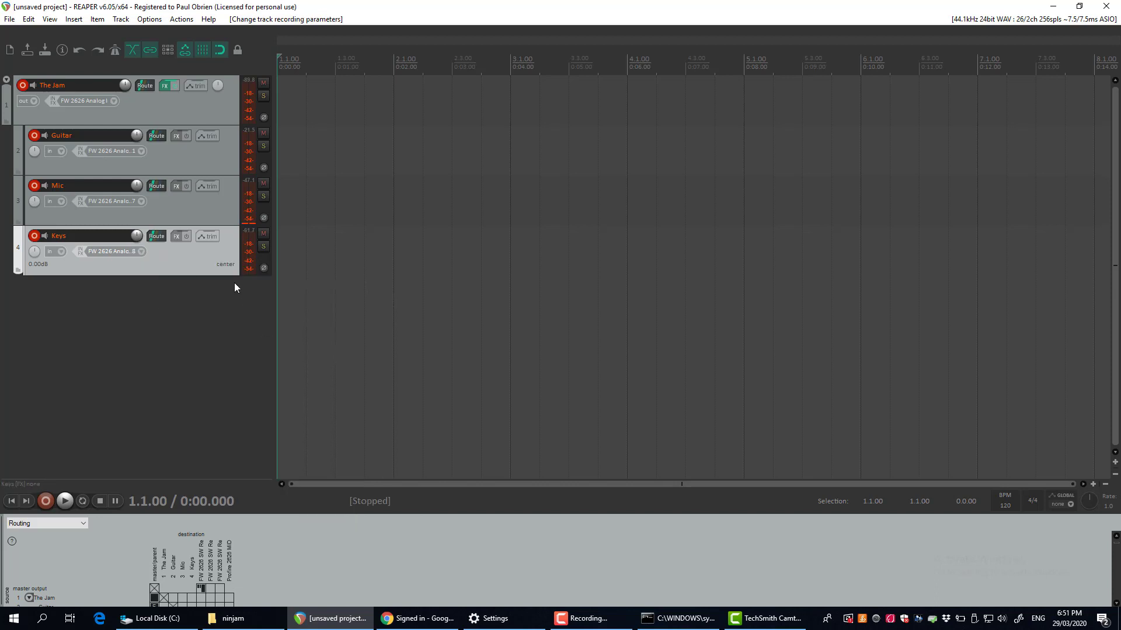
Step: Set the Keys track's stereo input to FW 2626 ADAT A In 7 / FW 2626 ADAT A In 8
click(142, 248)
mouse_move(184, 268)
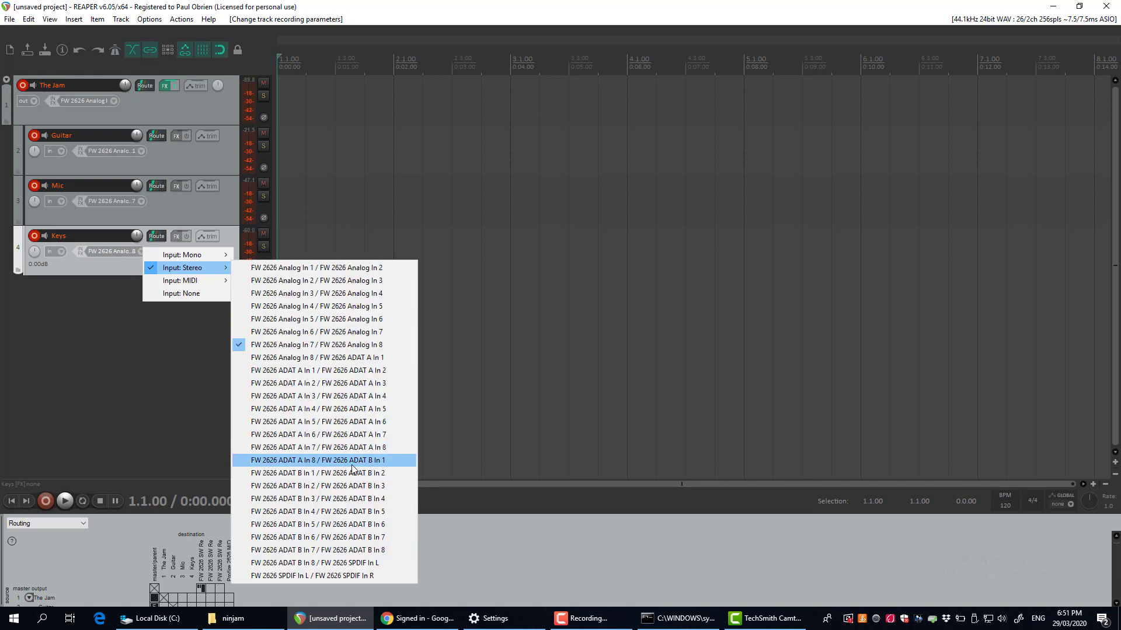
click(357, 448)
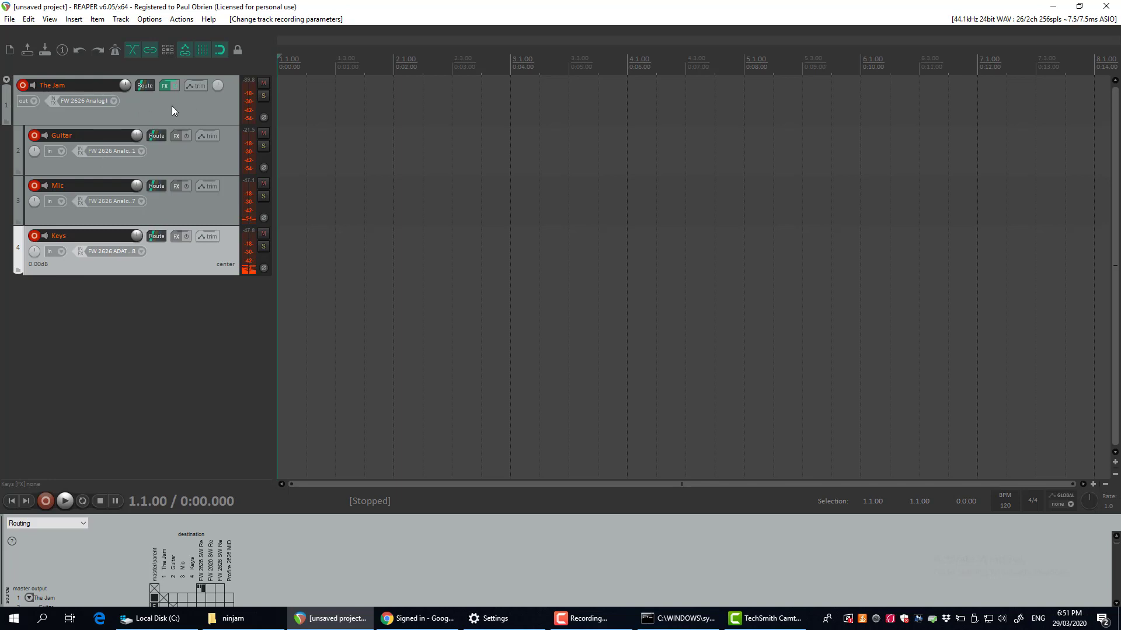
Step: Show the ReaNINJAM console from The Jam track's effects and move its window so that it fits on the screen
click(163, 87)
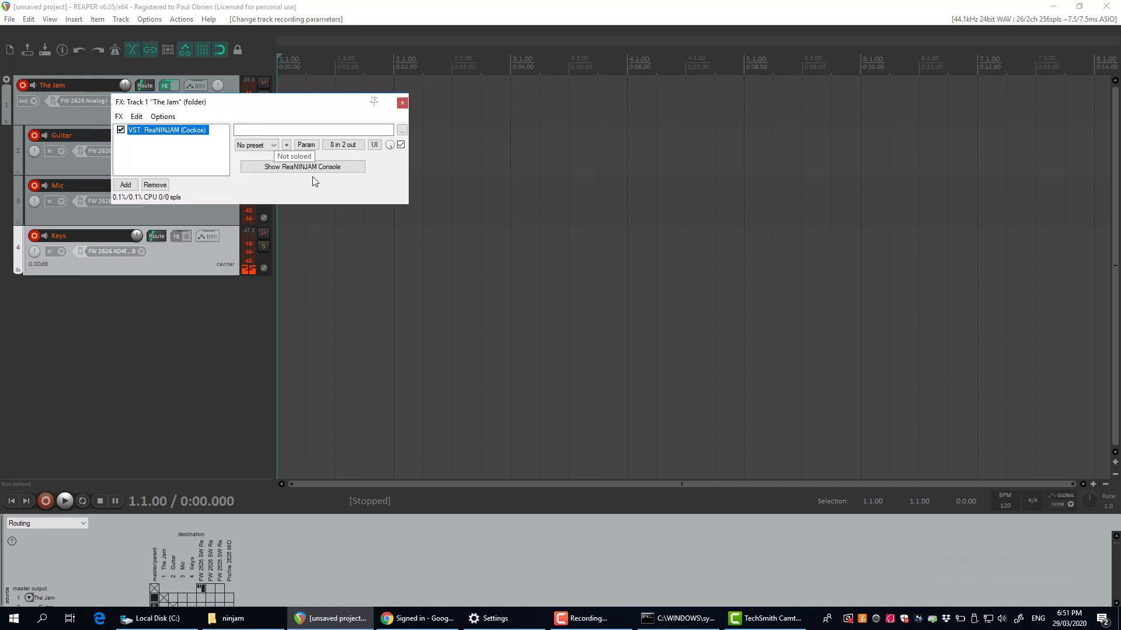
click(307, 168)
drag(308, 39, 347, 50)
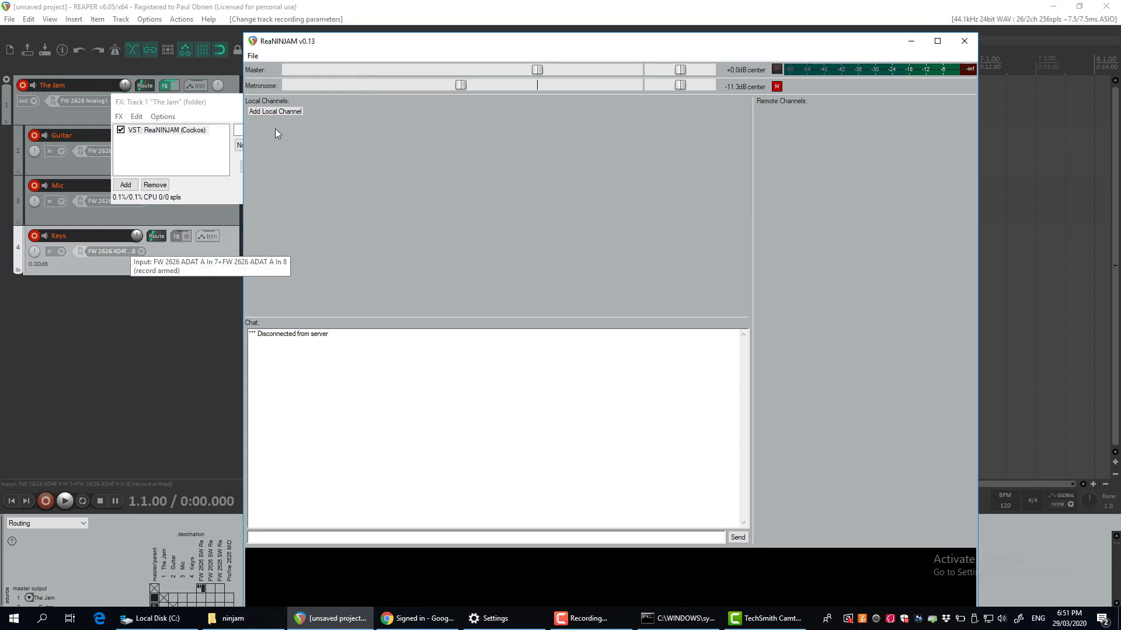
drag(285, 42, 273, 17)
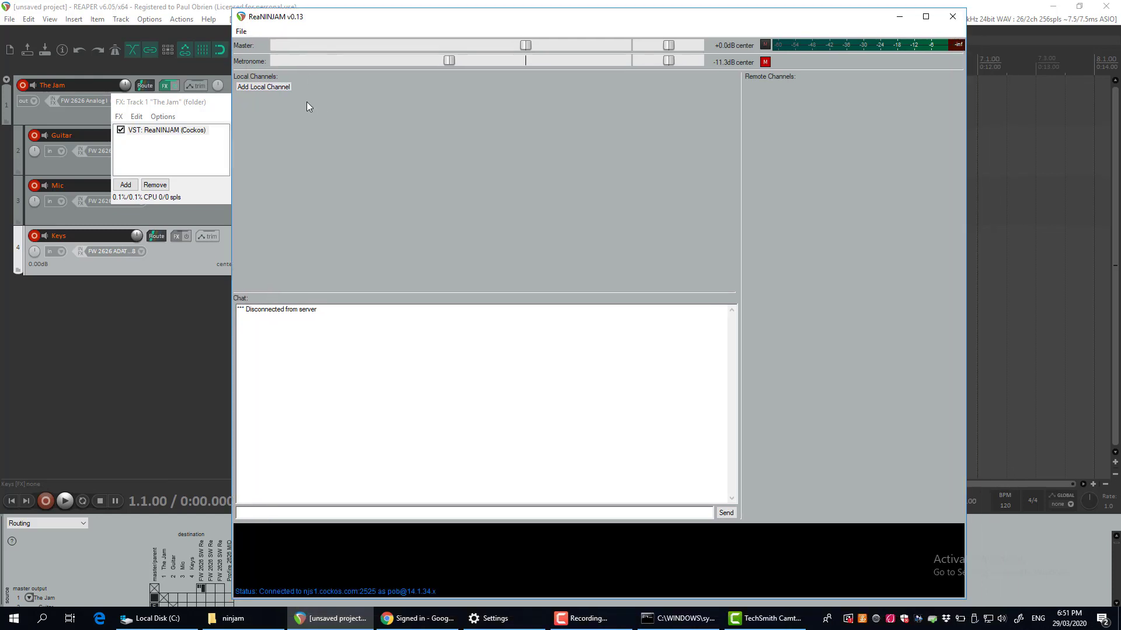
Step: Connect ReaNINJAM to the empty private server njs1.cockos.com:2510, and unmute the metronome briefly before muting it again
click(243, 32)
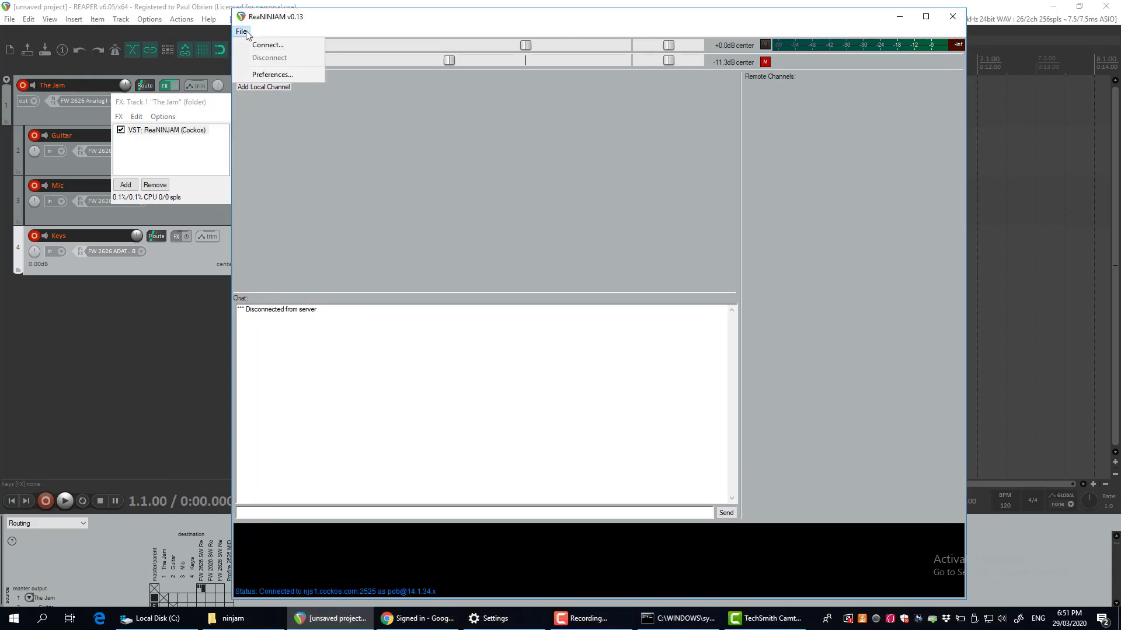
click(274, 44)
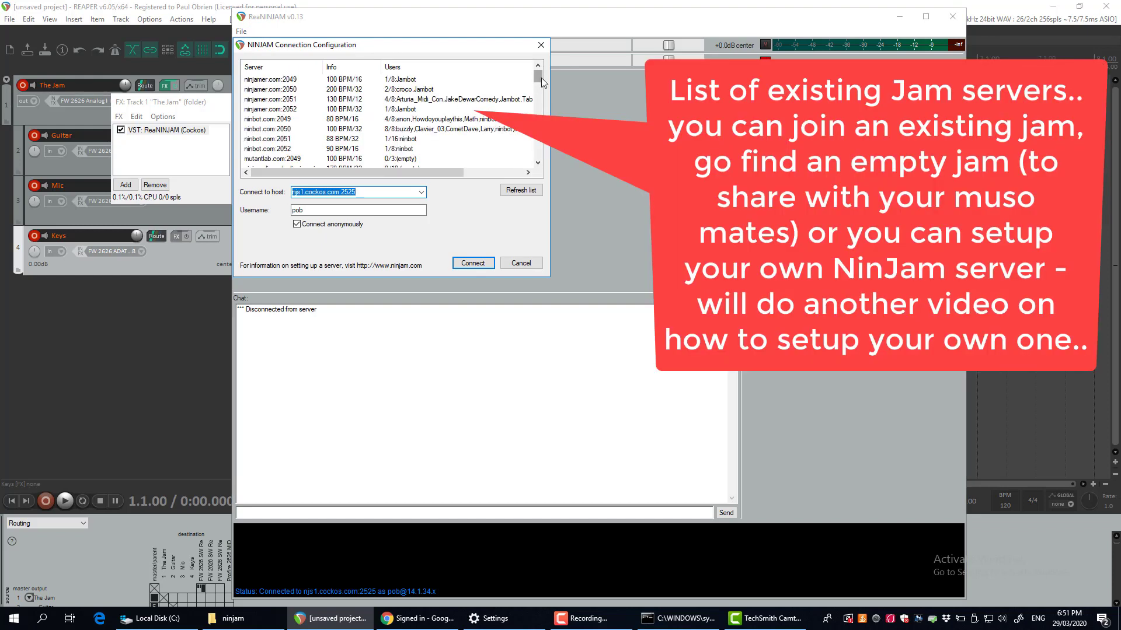
drag(538, 80, 538, 120)
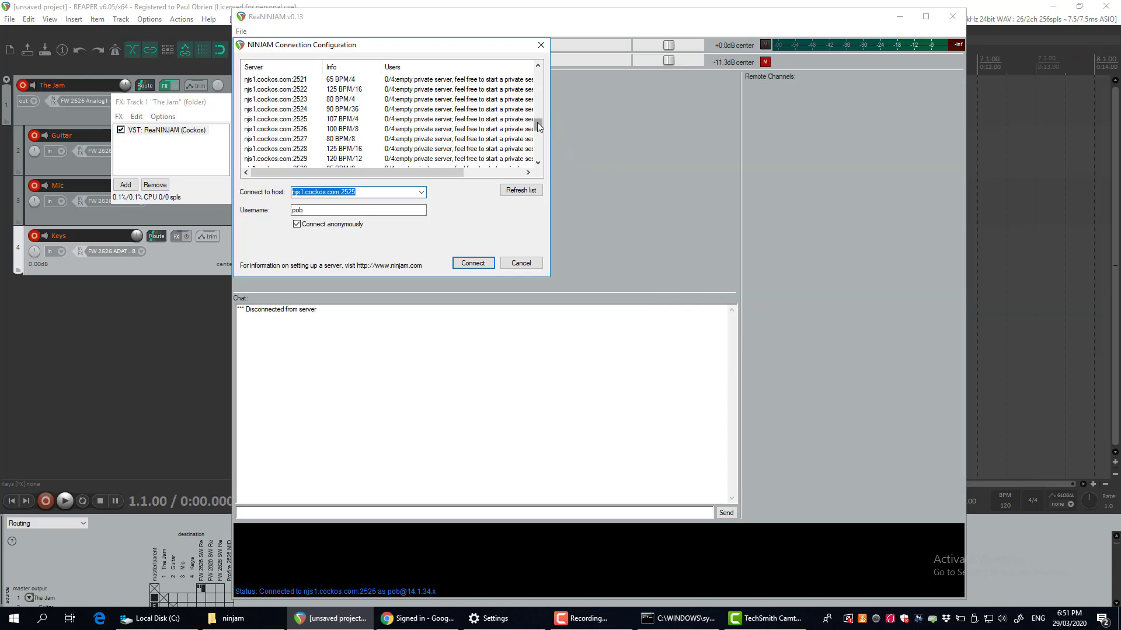
mouse_move(537, 127)
mouse_down()
mouse_move(540, 97)
mouse_move(544, 112)
mouse_up()
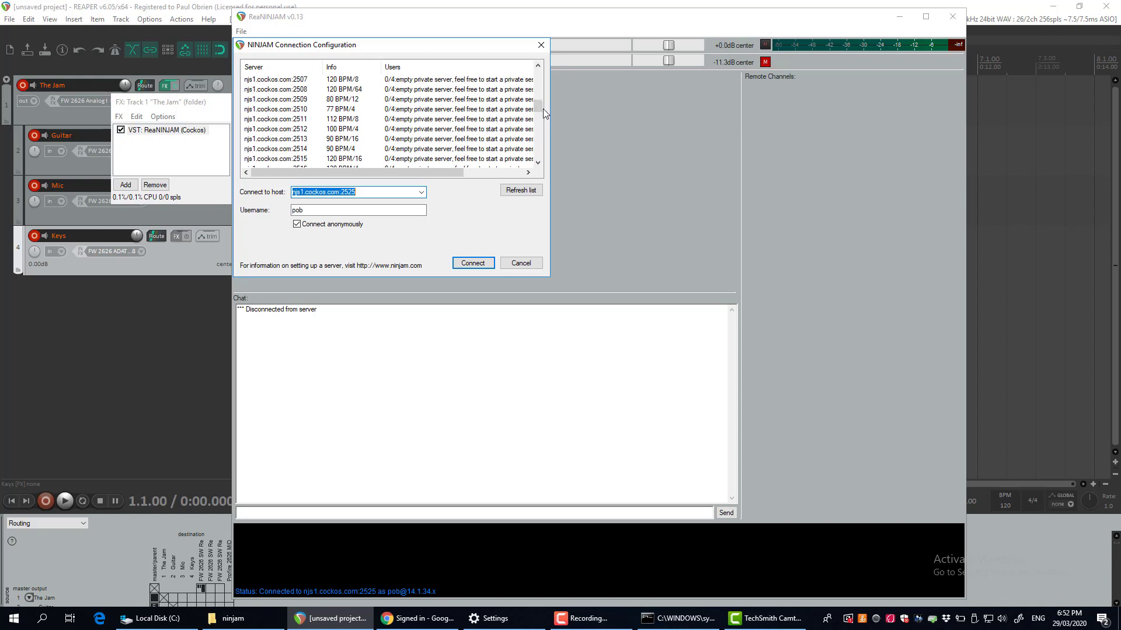
click(275, 109)
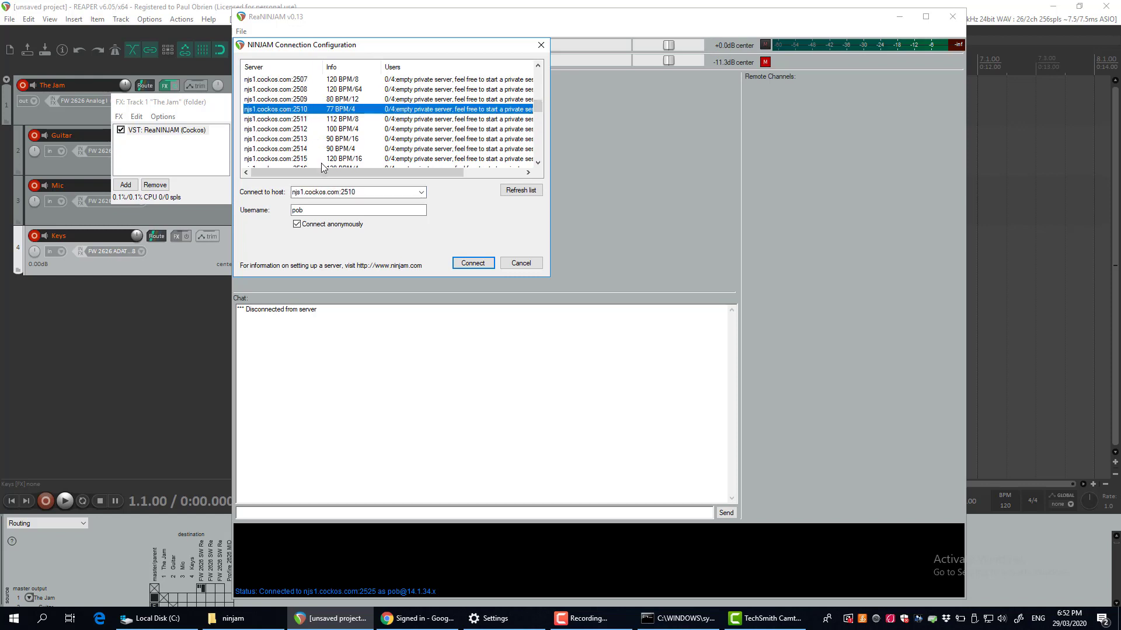
drag(370, 192, 287, 195)
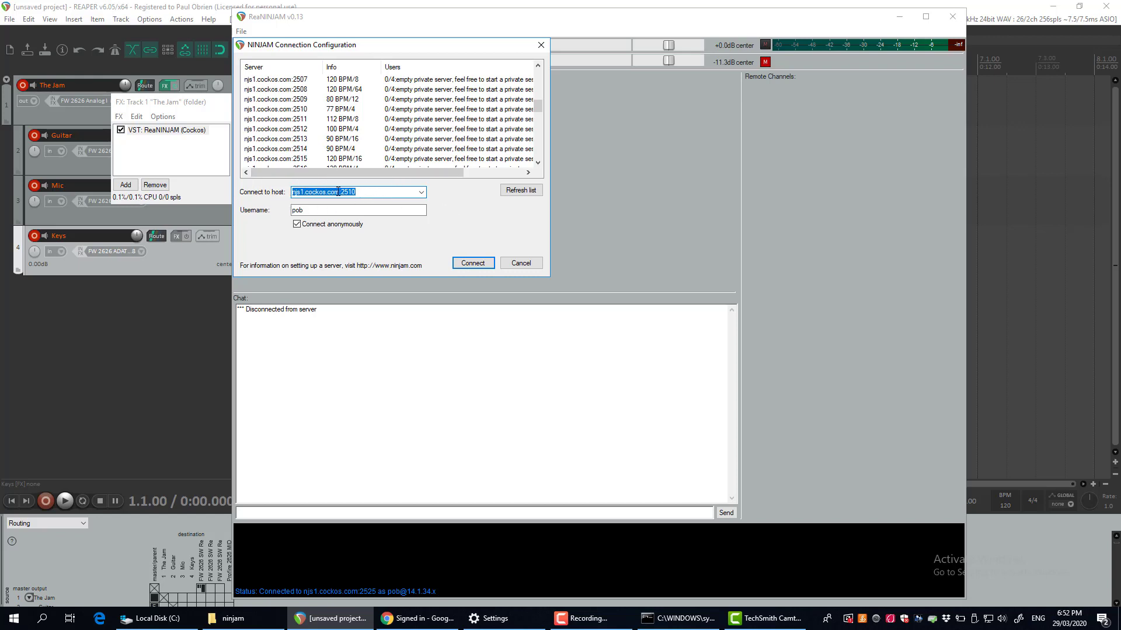
click(297, 224)
click(473, 263)
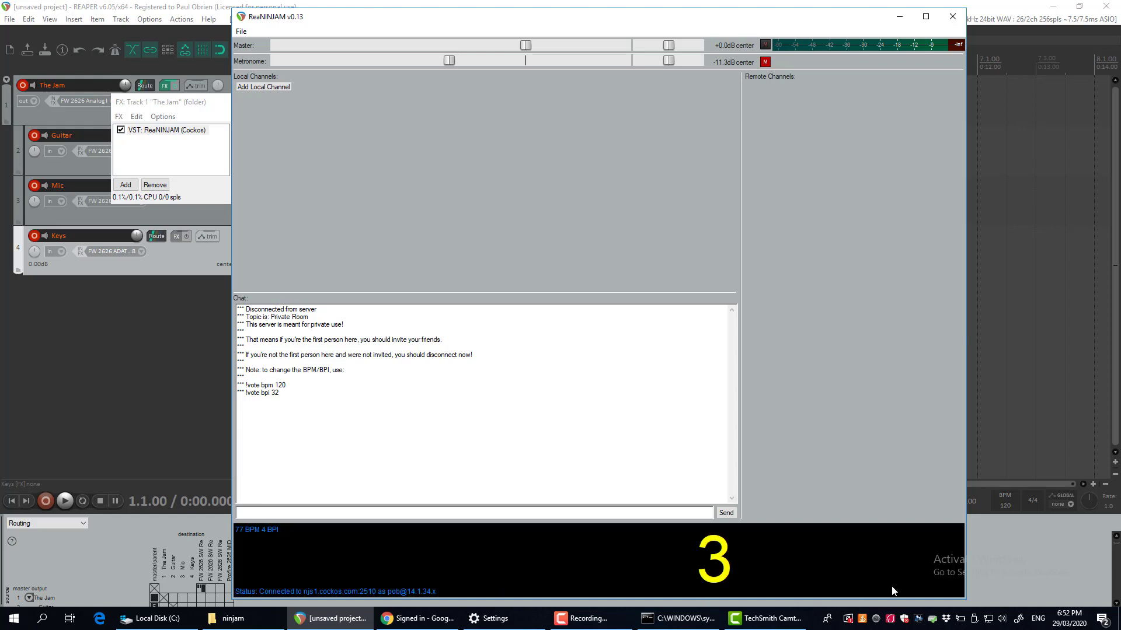
click(765, 61)
click(768, 61)
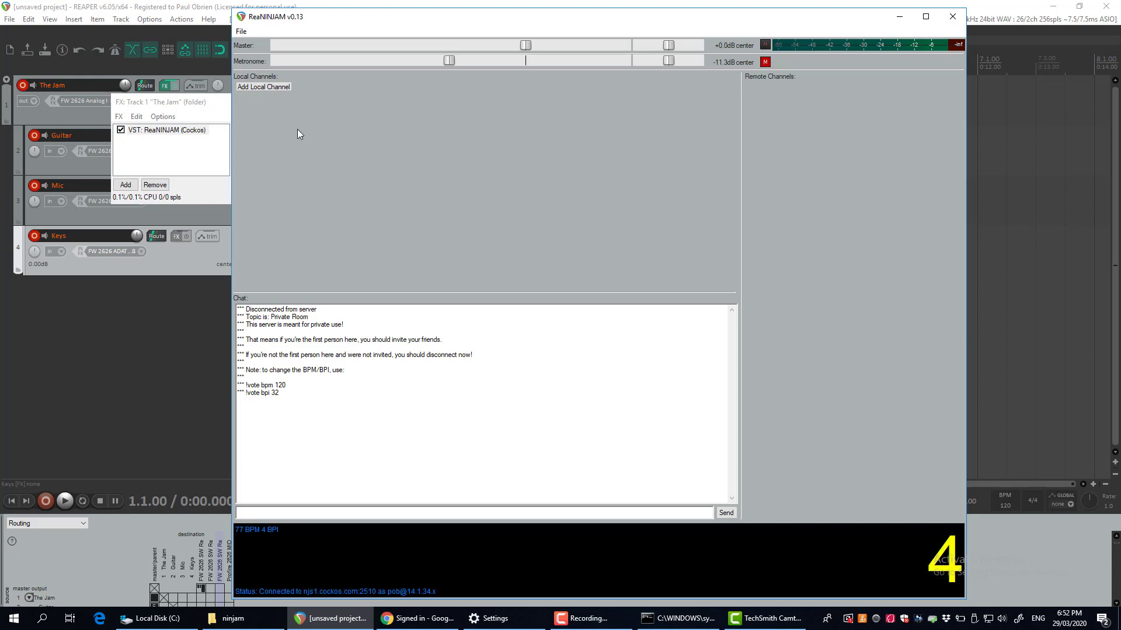
Step: Add a local channel in ReaNINJAM and name it MIC
click(260, 89)
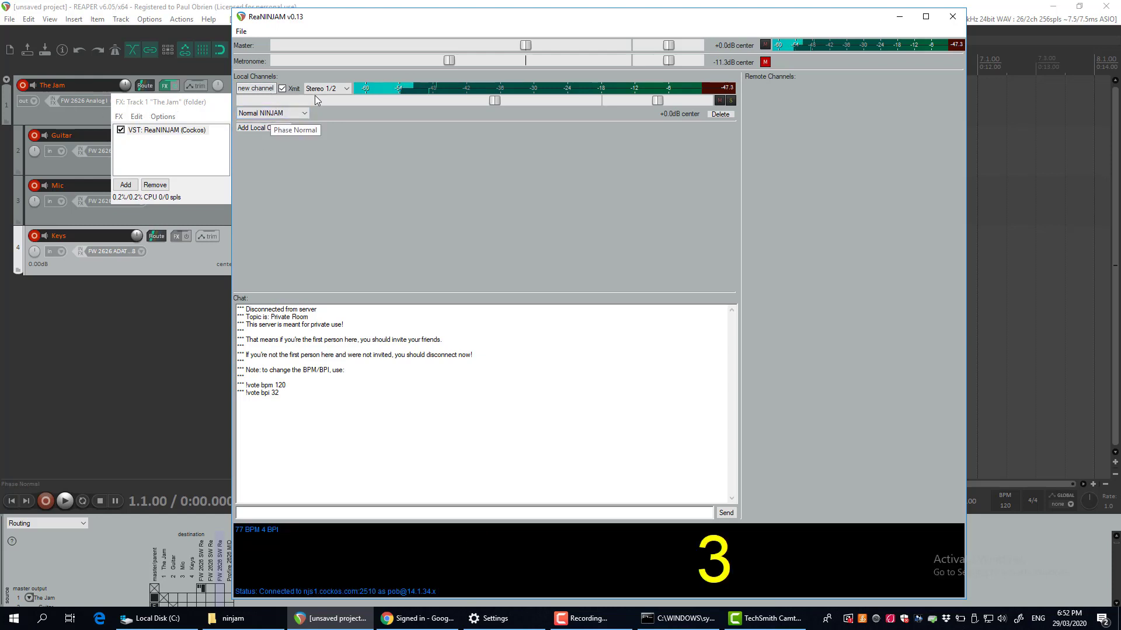
click(331, 89)
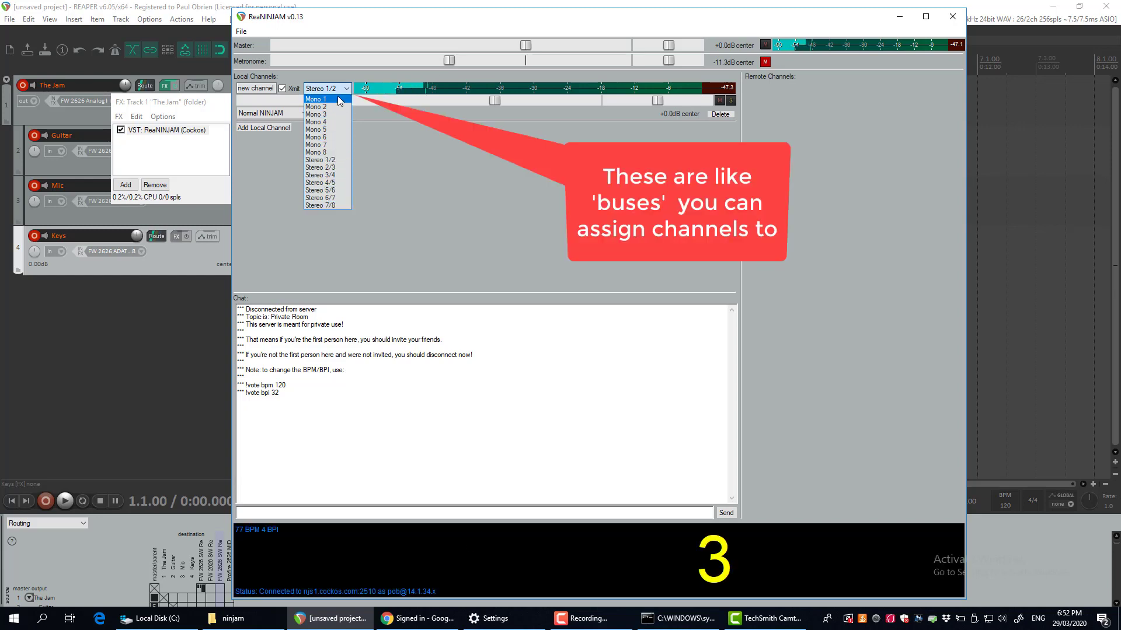
click(395, 140)
double_click(261, 89)
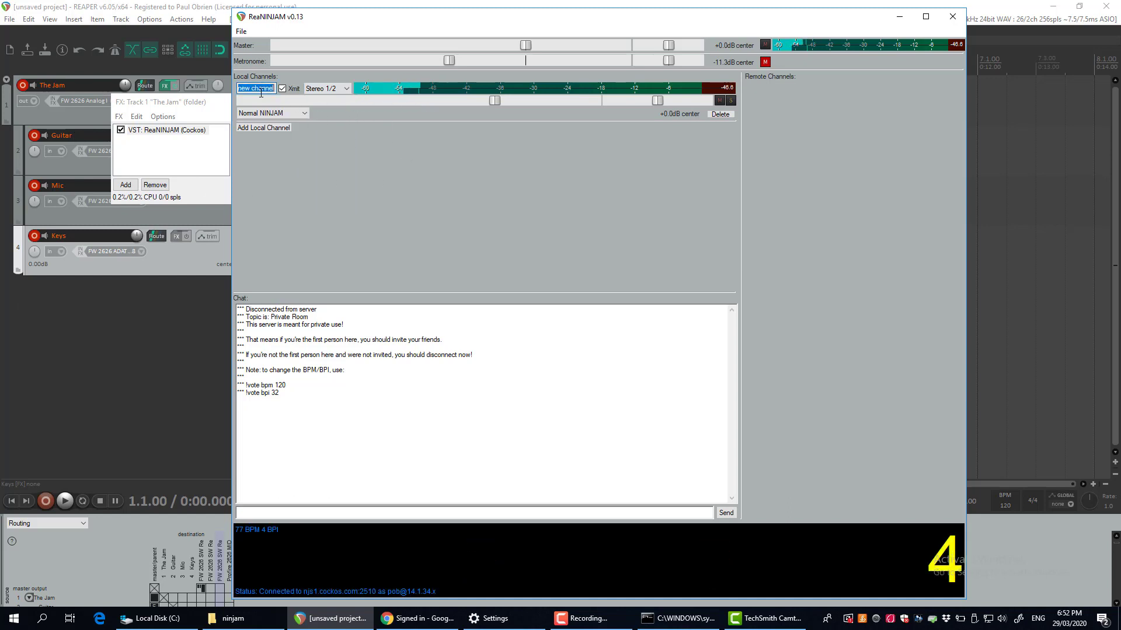
text(MIC)
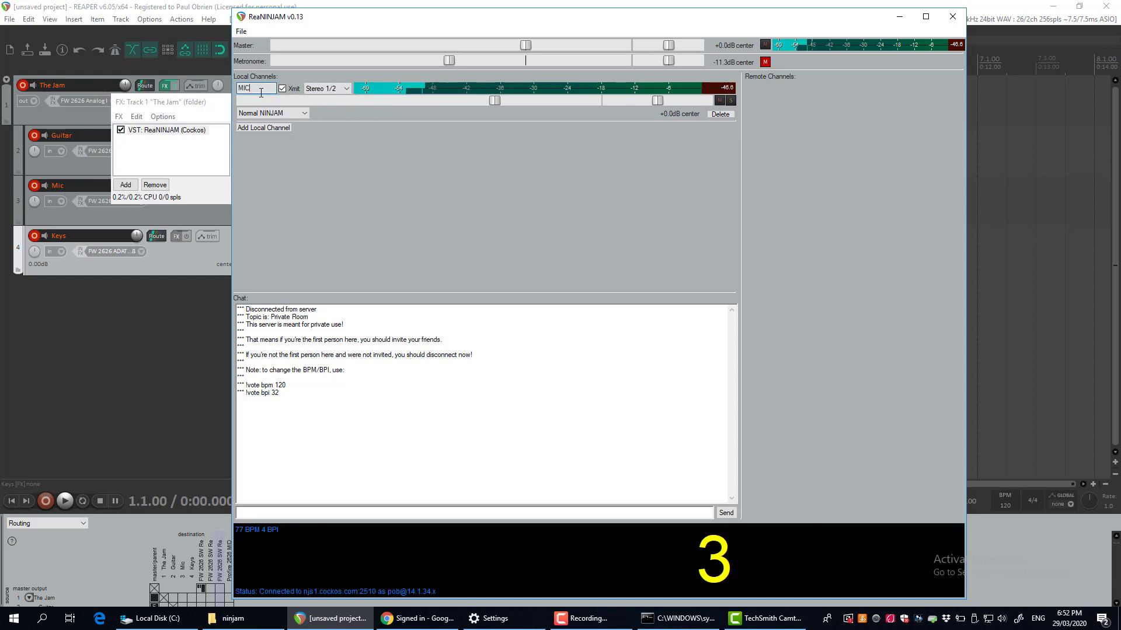
Step: Switch the MIC channel to Voice Chat mode and set its input to Mono 7
click(300, 113)
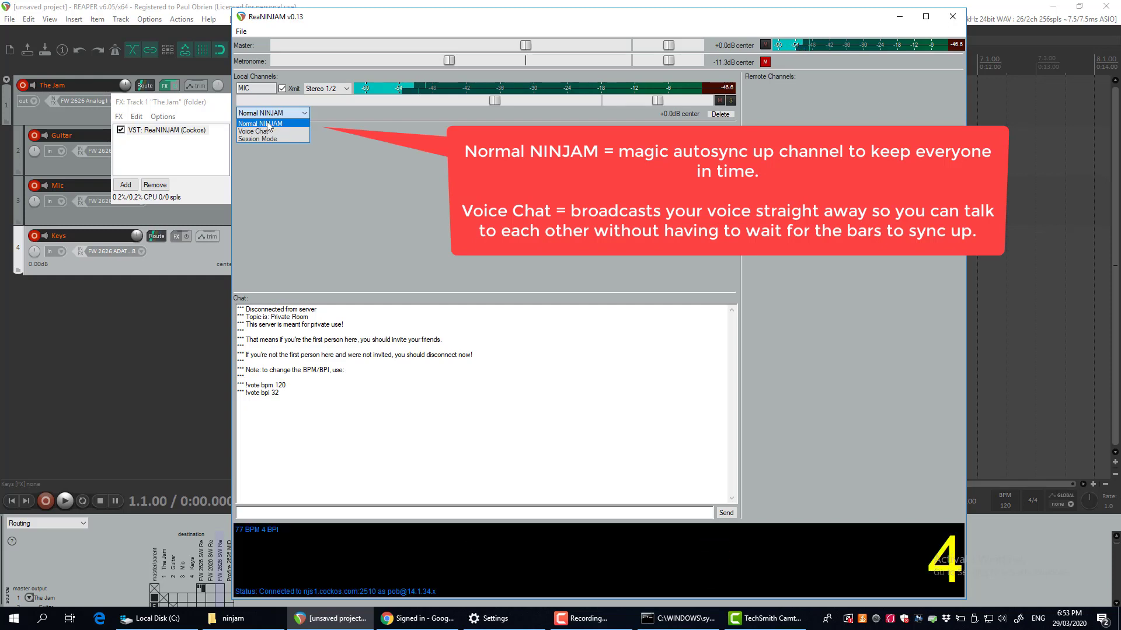
click(256, 131)
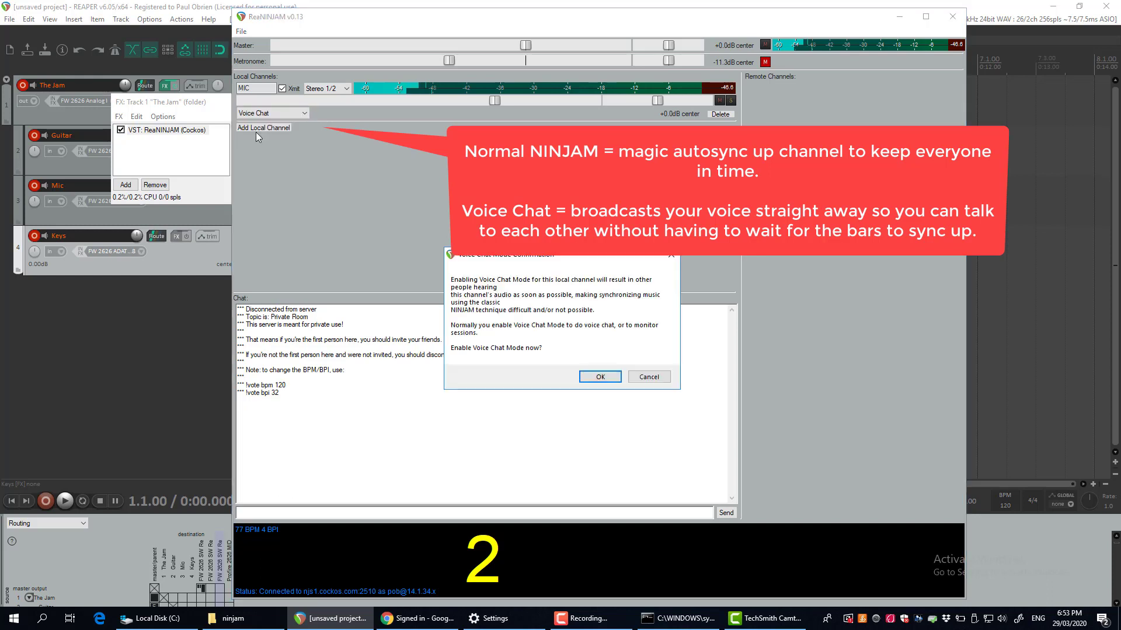
click(600, 376)
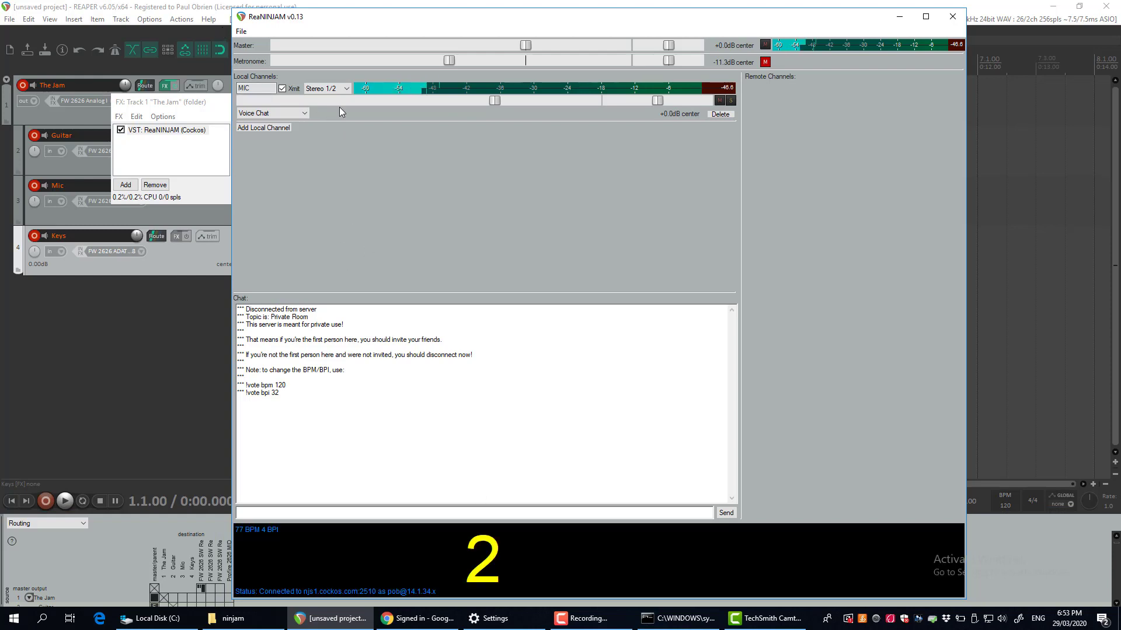
click(345, 91)
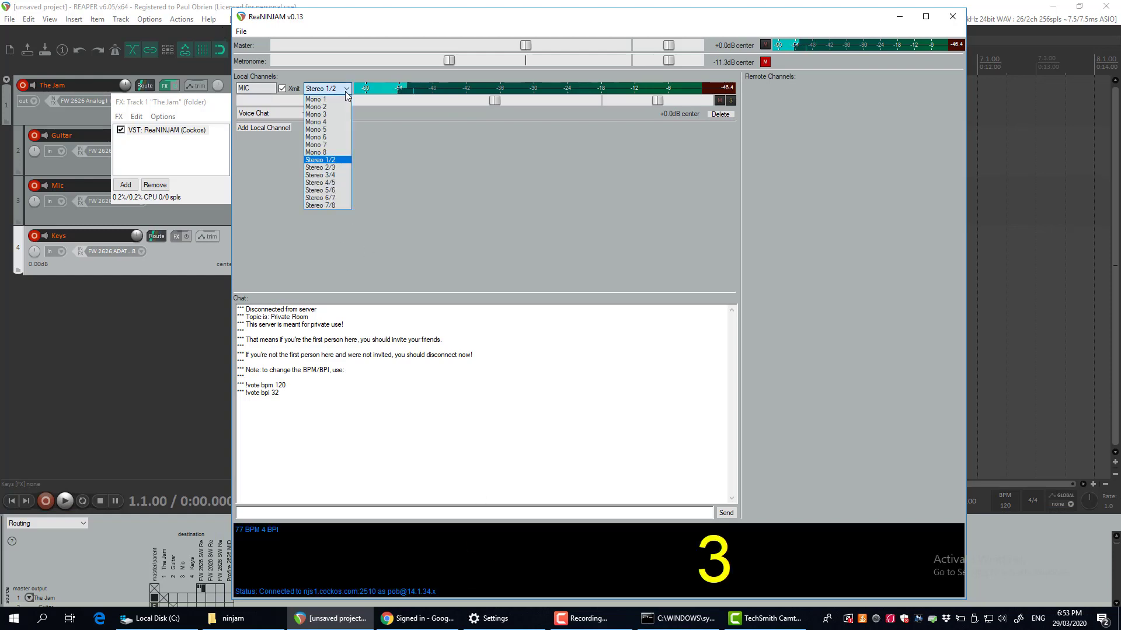
click(327, 145)
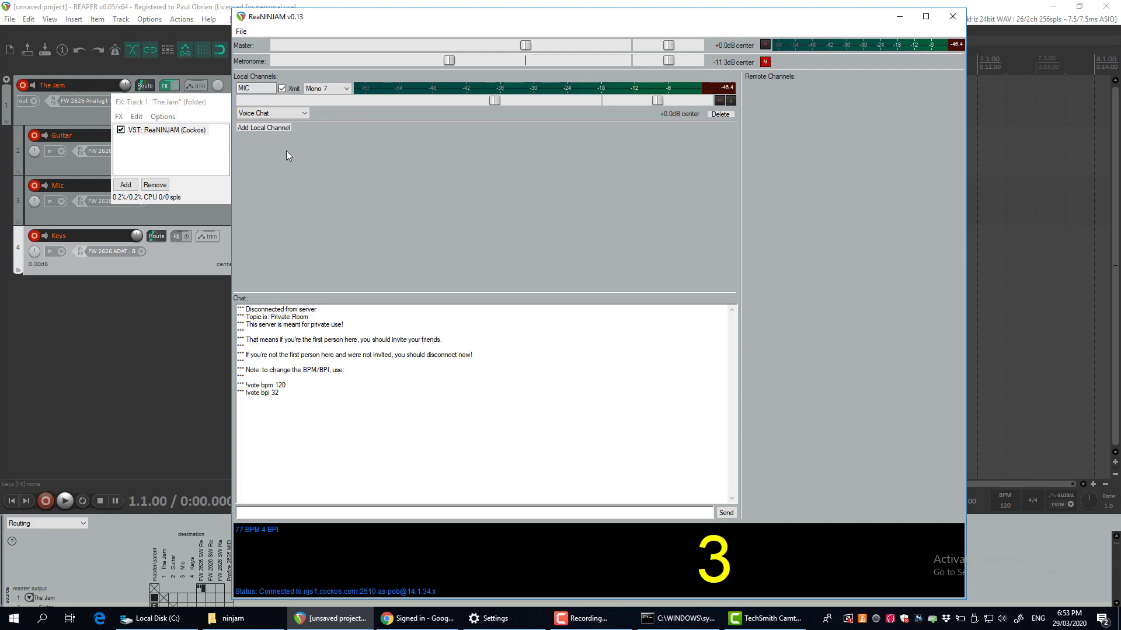
Step: Add a second local channel and name it GAT
click(270, 128)
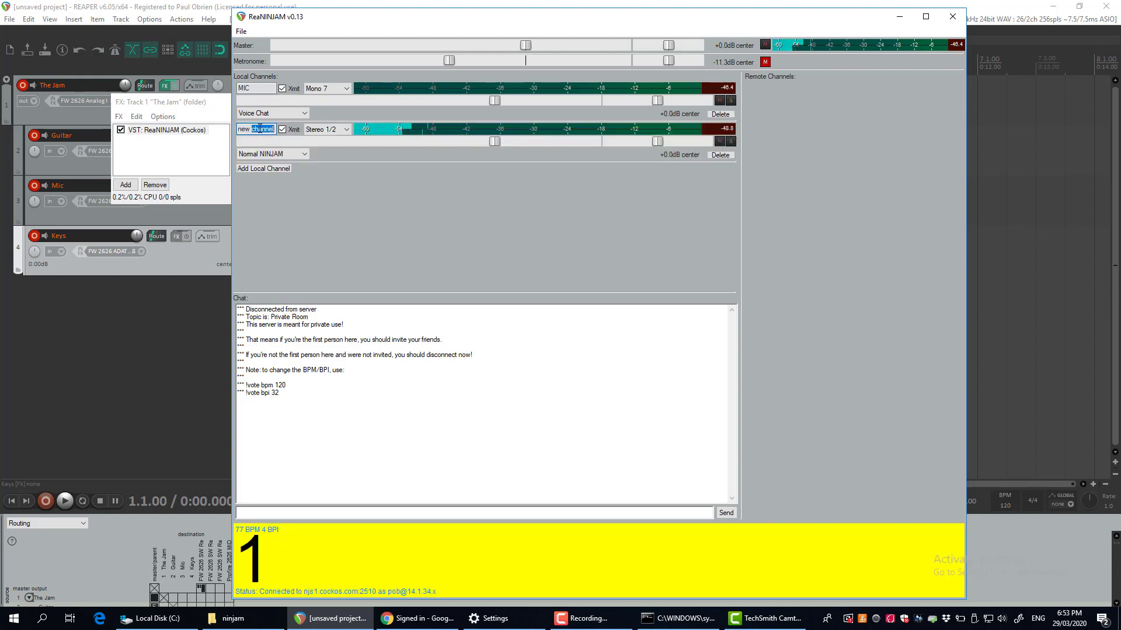
double_click(260, 129)
text(GAT)
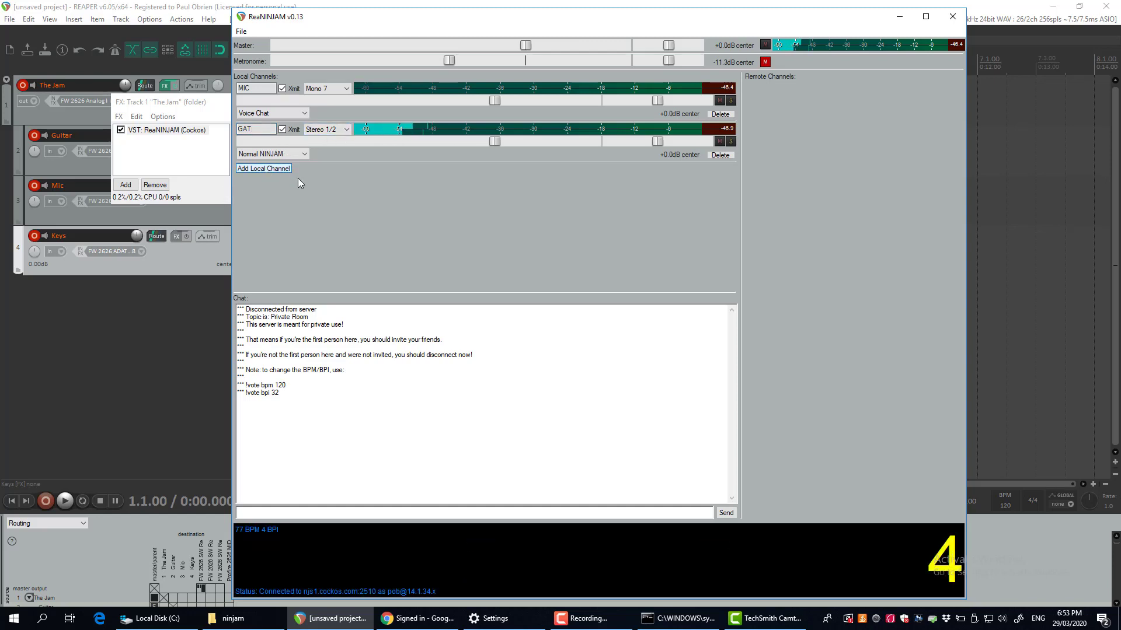
Step: Disconnect from the jam server, and add a third local channel named Piano with its input set to Stereo 3/4
click(241, 31)
click(254, 57)
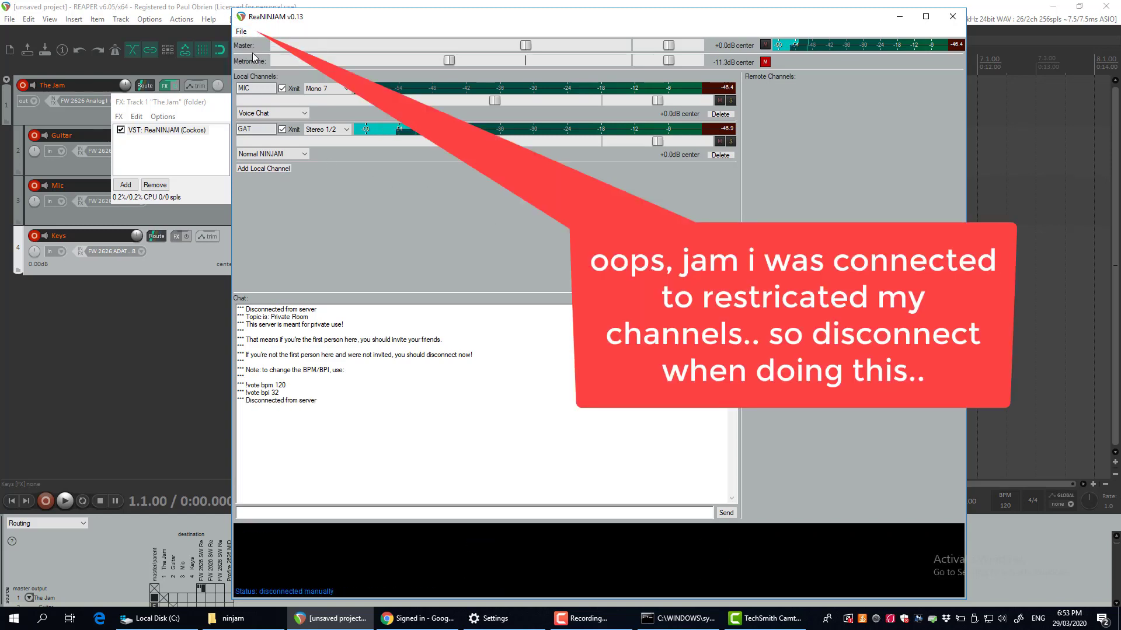
click(263, 169)
double_click(258, 170)
triple_click(259, 171)
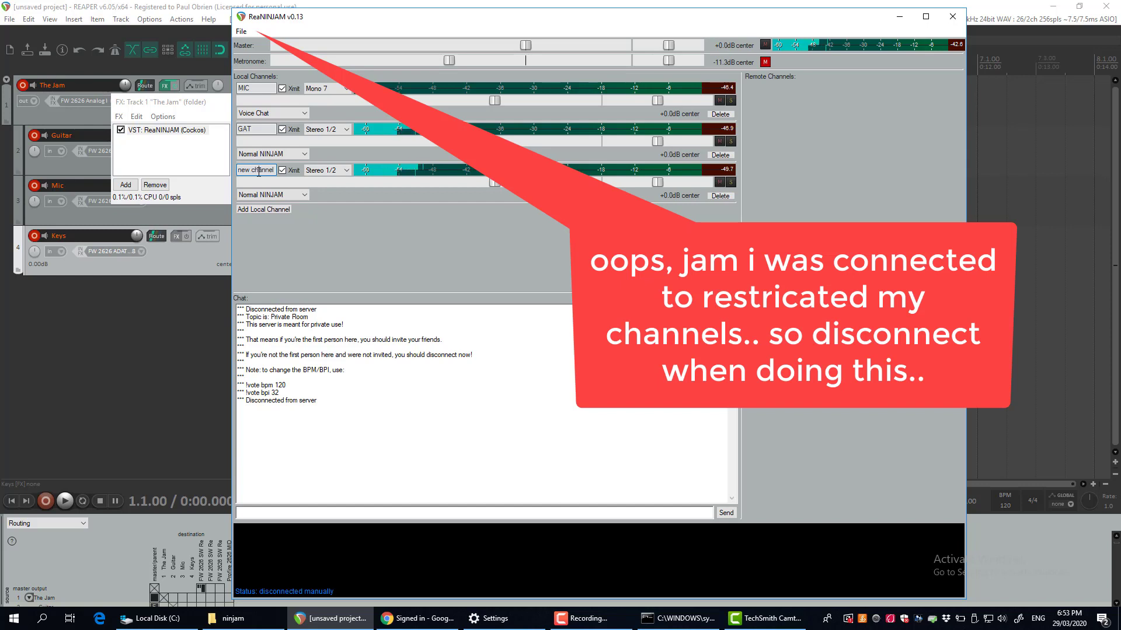
text(Piano)
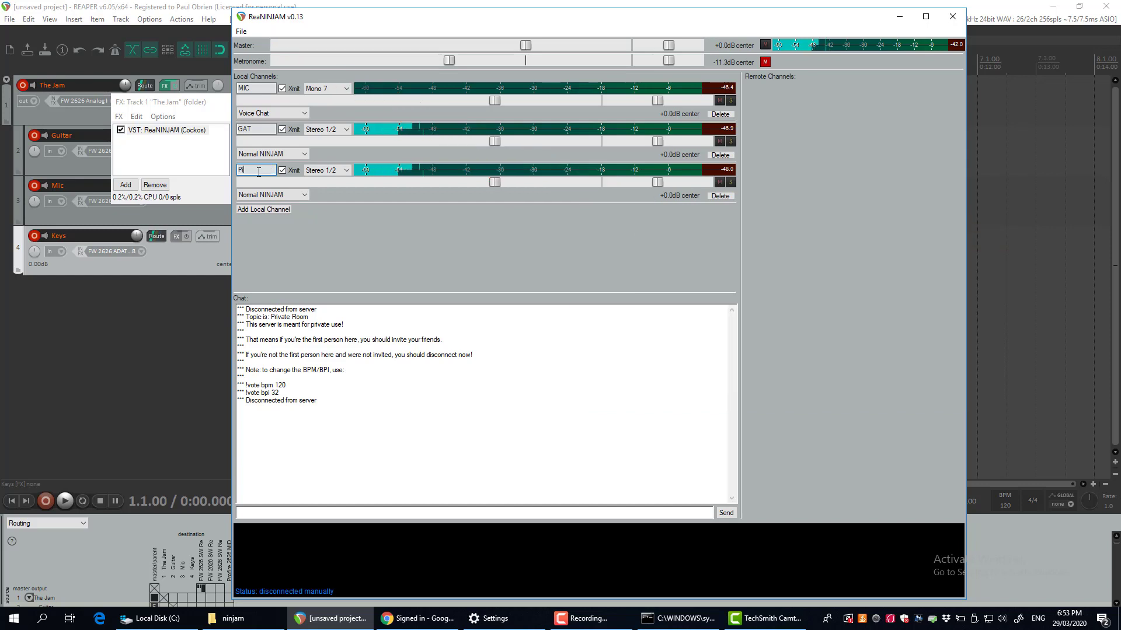
click(336, 171)
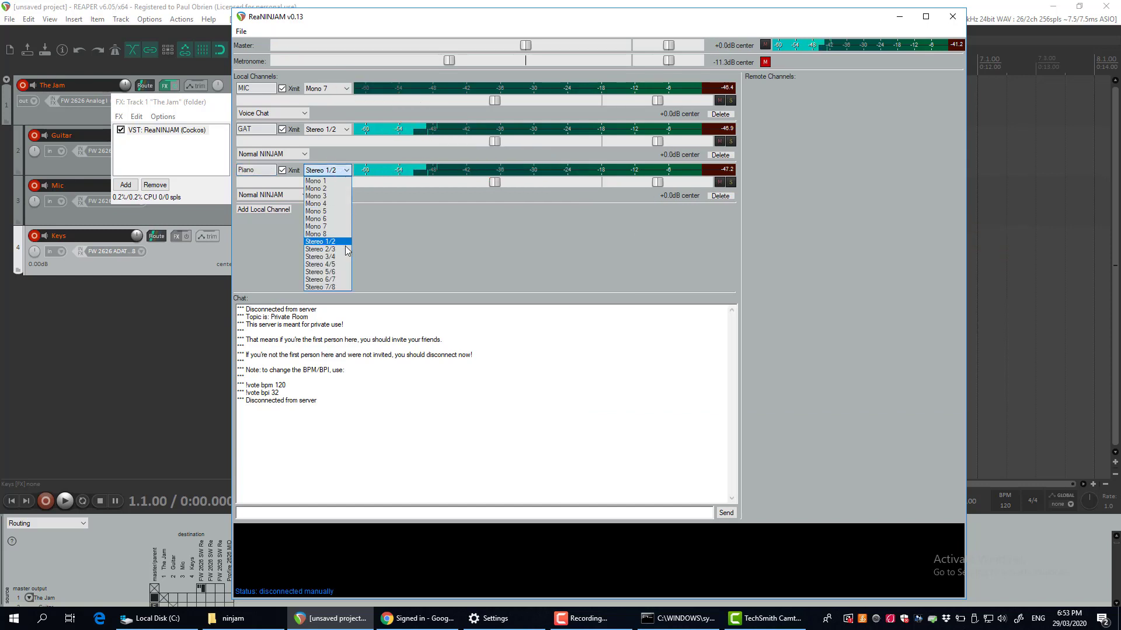
click(327, 257)
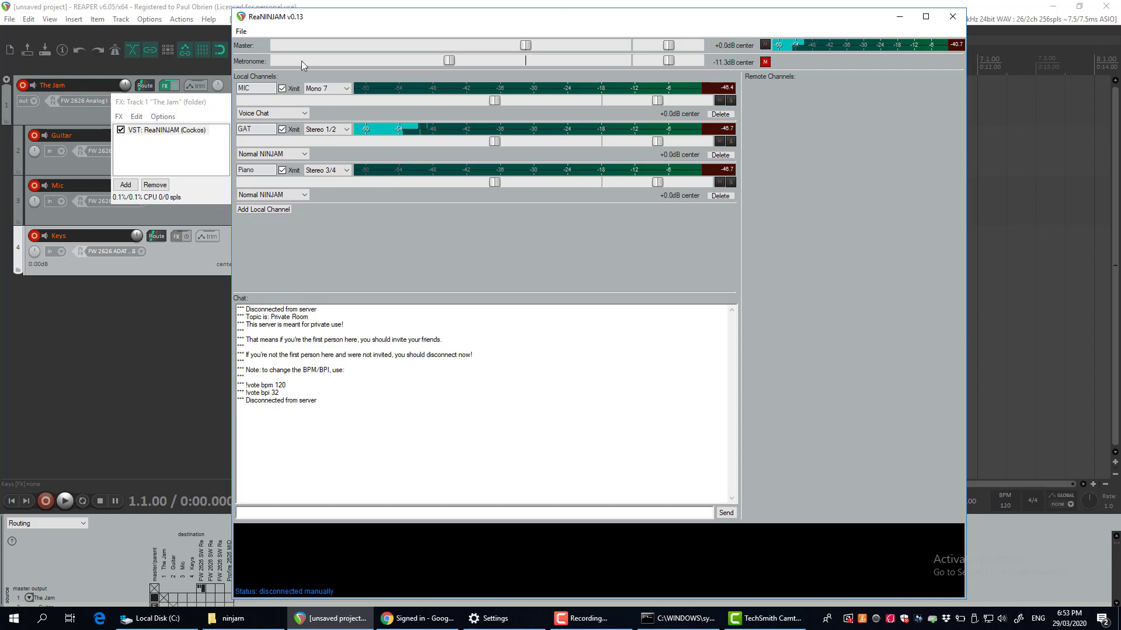
Step: Move the ReaNINJAM window aside and open REAPER's mixer over the track area
click(214, 337)
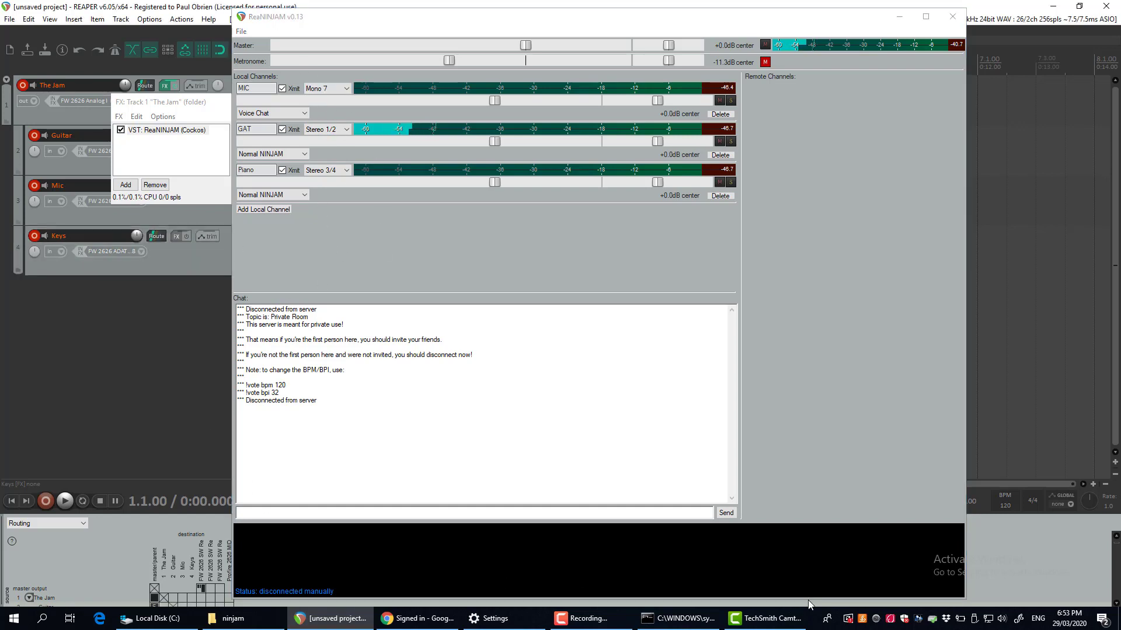
click(333, 613)
click(333, 613)
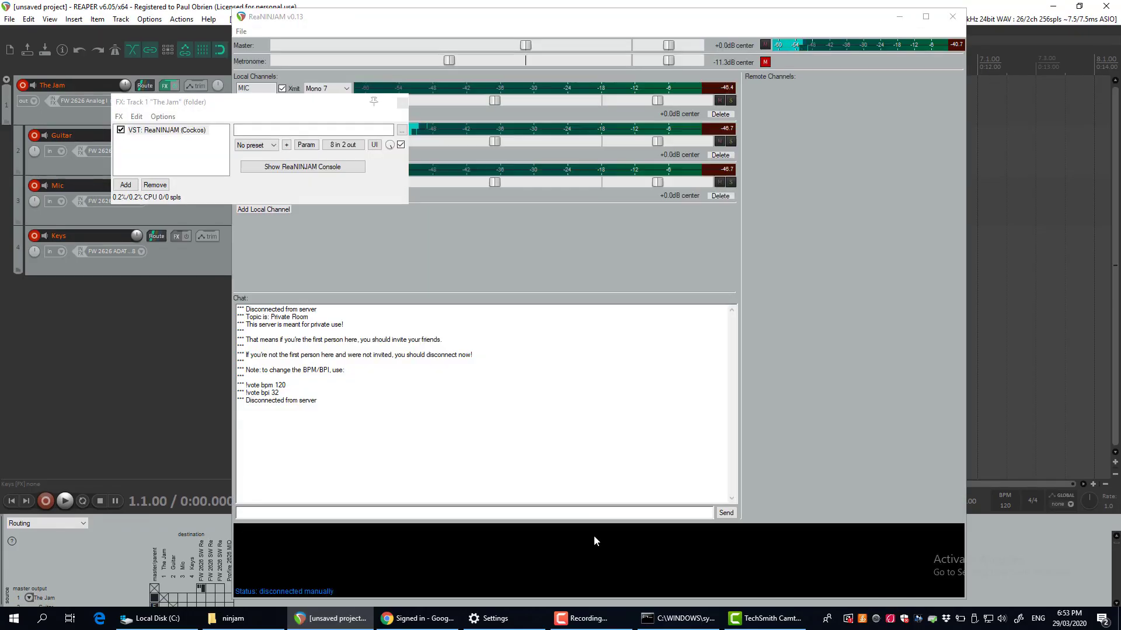
click(349, 7)
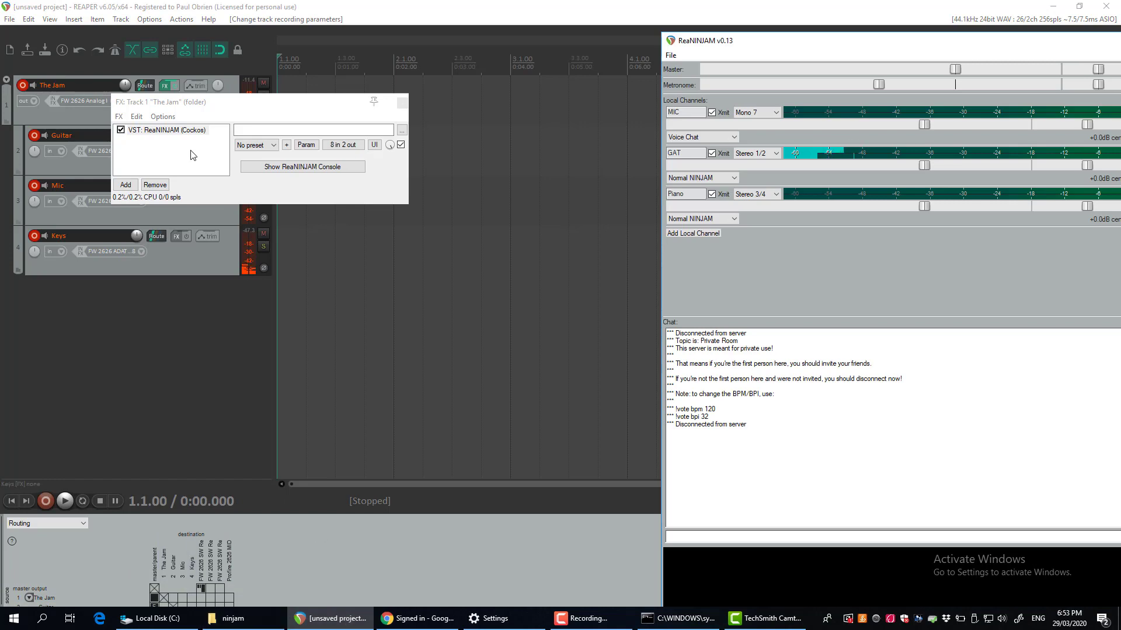
click(50, 19)
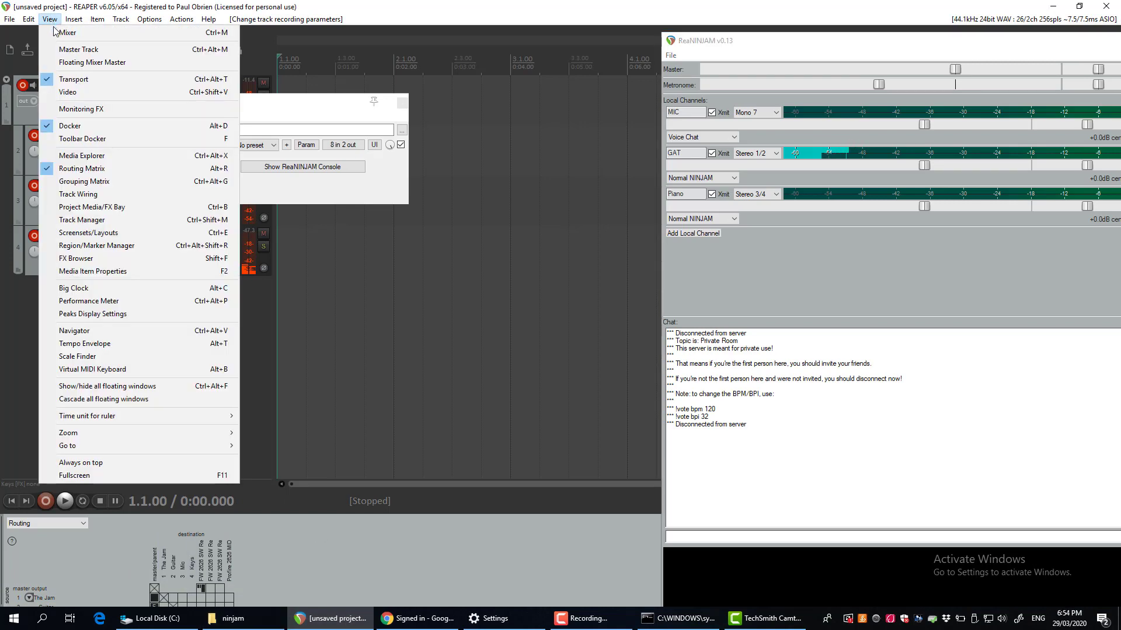
click(59, 34)
drag(317, 73, 315, 47)
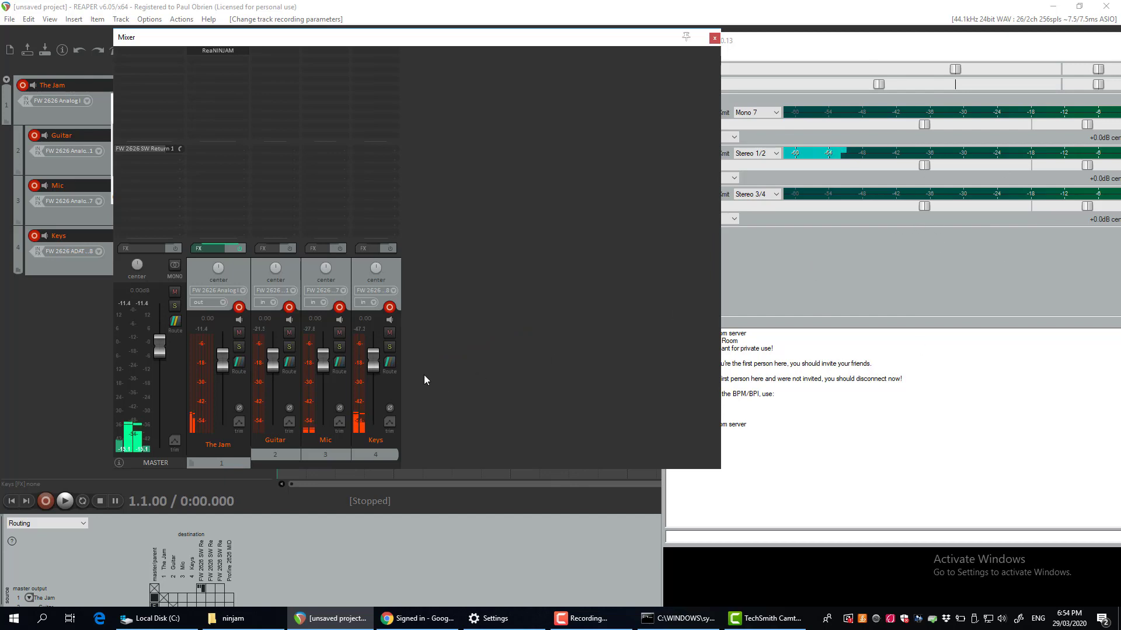
Step: Route the Mic track's parent send to channels 7-8 of The Jam folder track
click(340, 362)
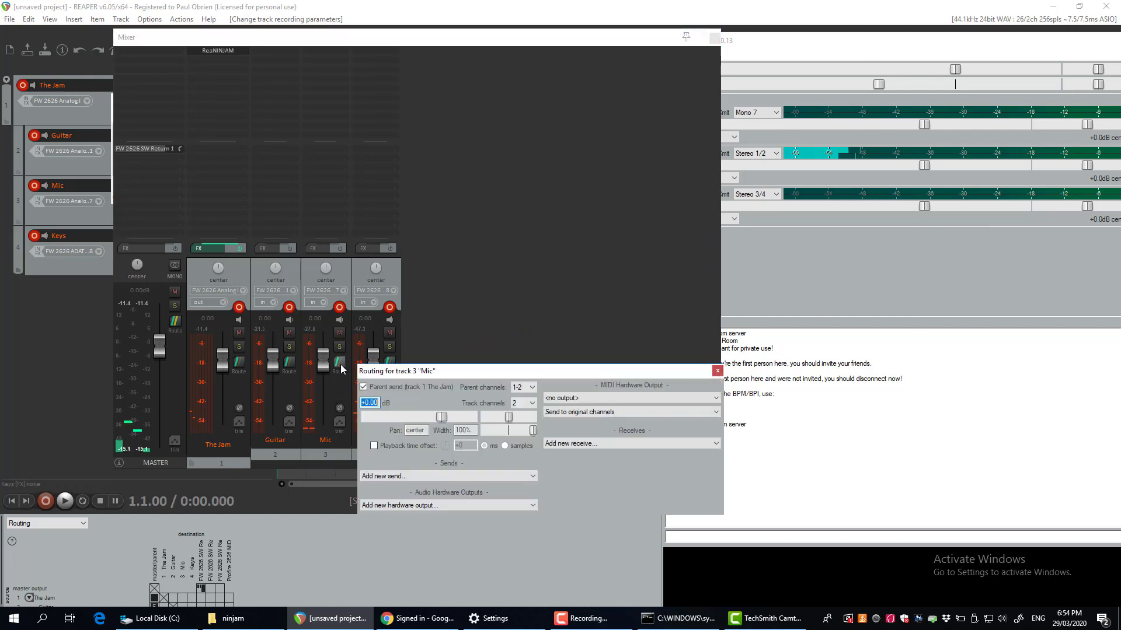
click(533, 388)
click(519, 447)
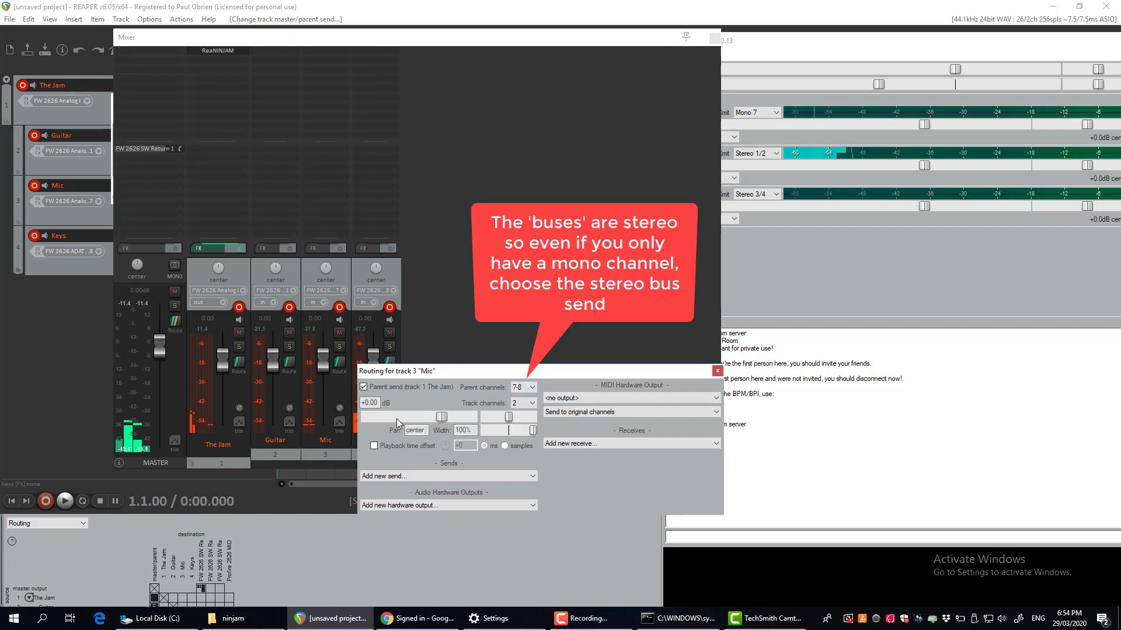
click(718, 371)
Step: Check the Guitar track's routing against the input of the GAT channel in ReaNINJAM
click(758, 176)
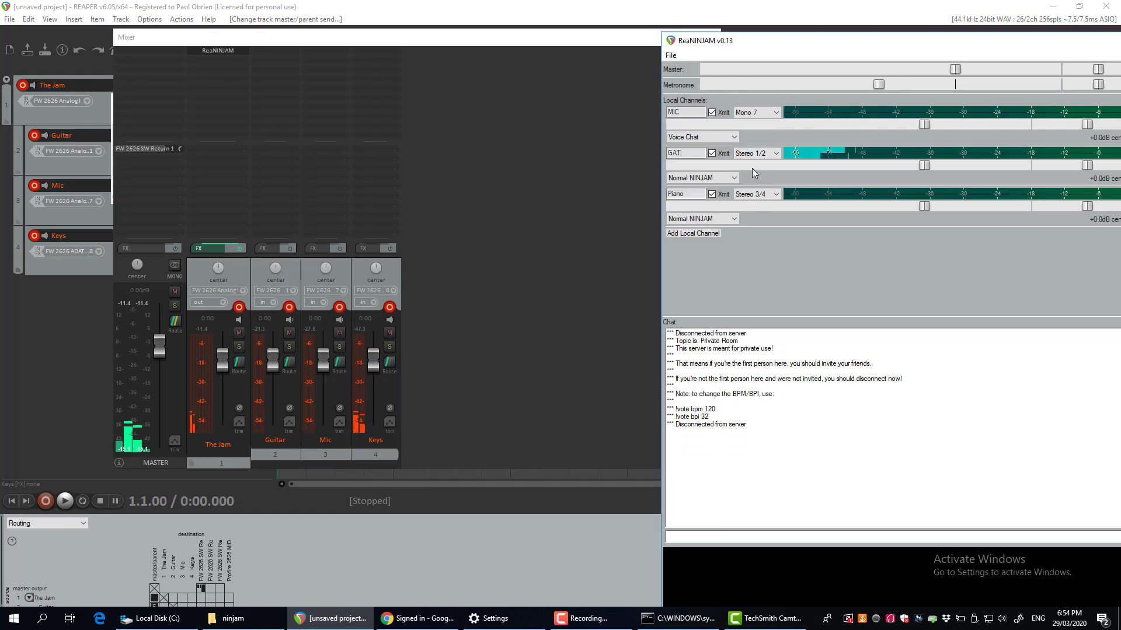
click(289, 362)
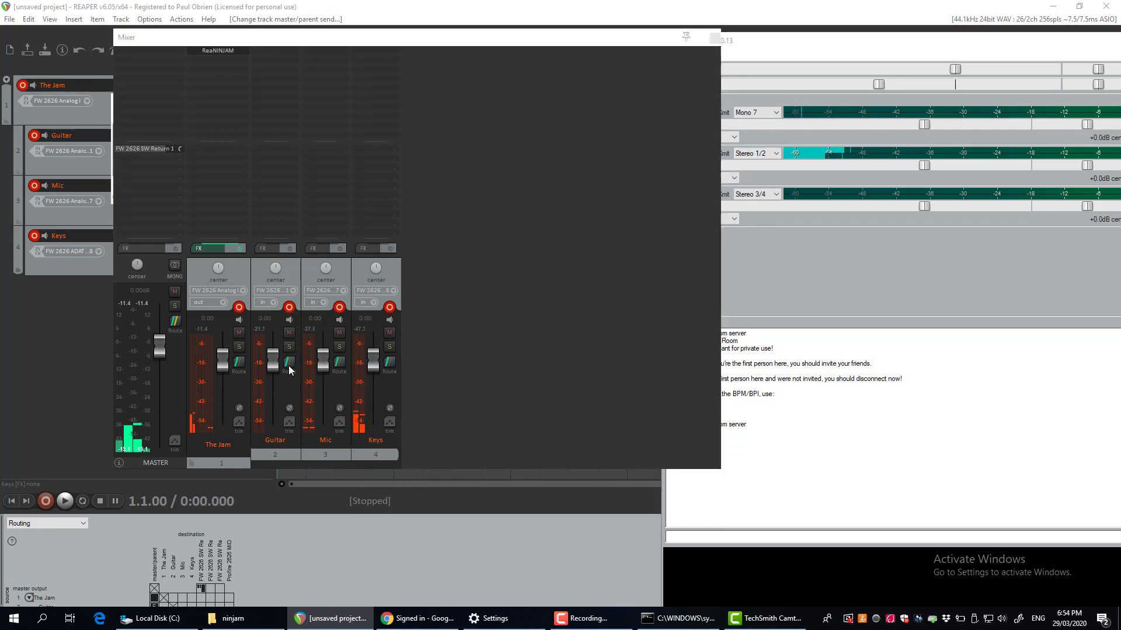
click(504, 344)
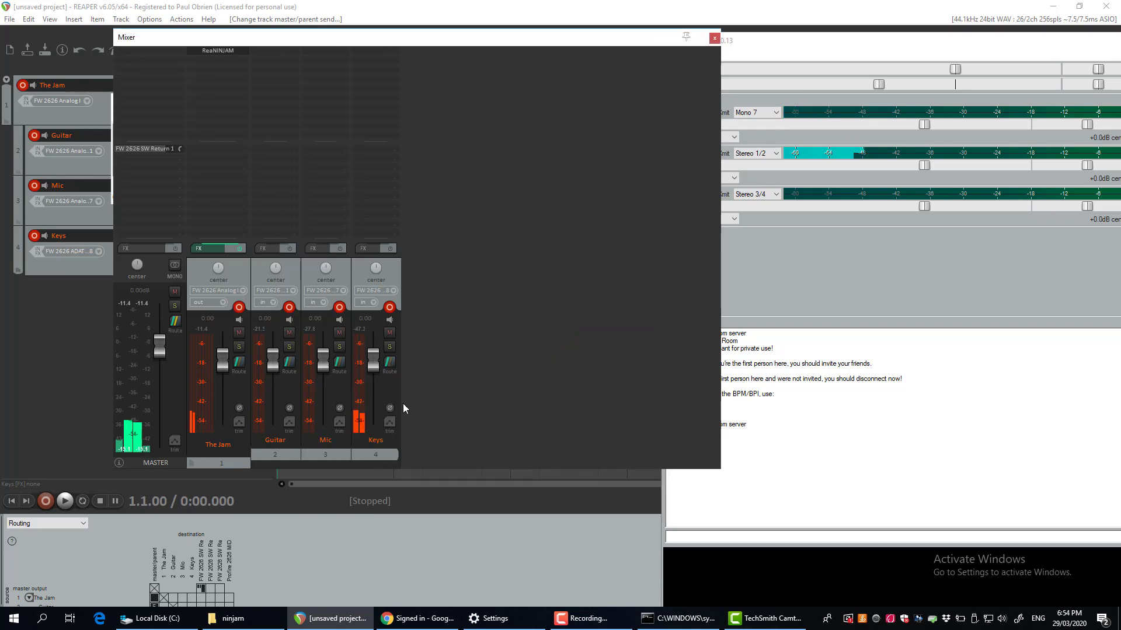
Step: Route the Keys track's parent send to channels 3-4 of The Jam folder track
click(390, 362)
click(573, 383)
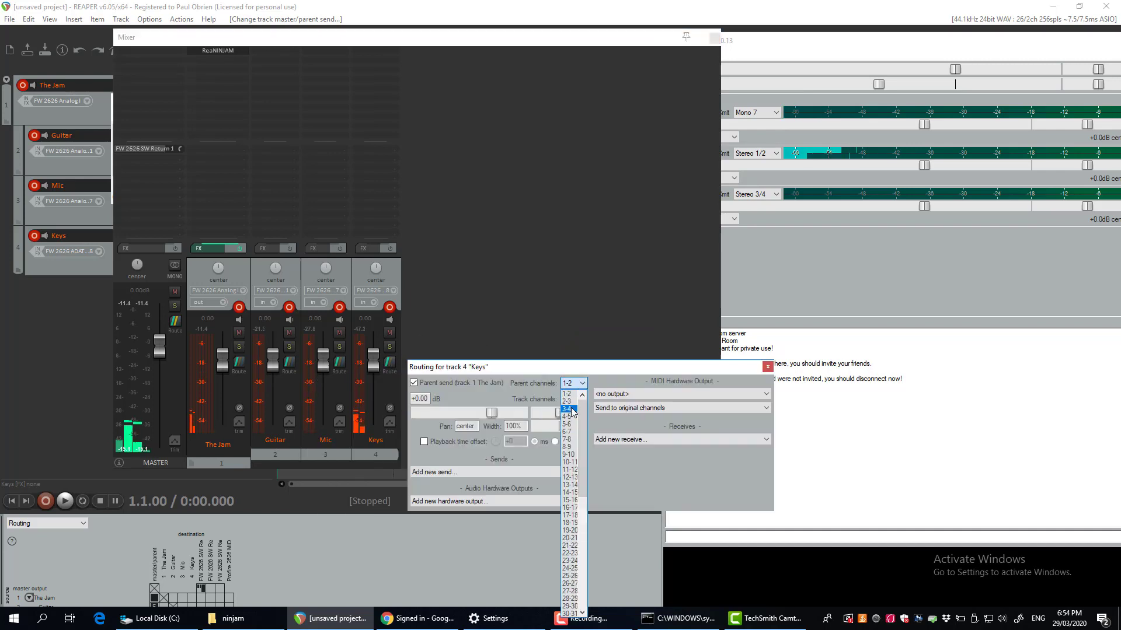
click(567, 409)
drag(676, 368, 551, 328)
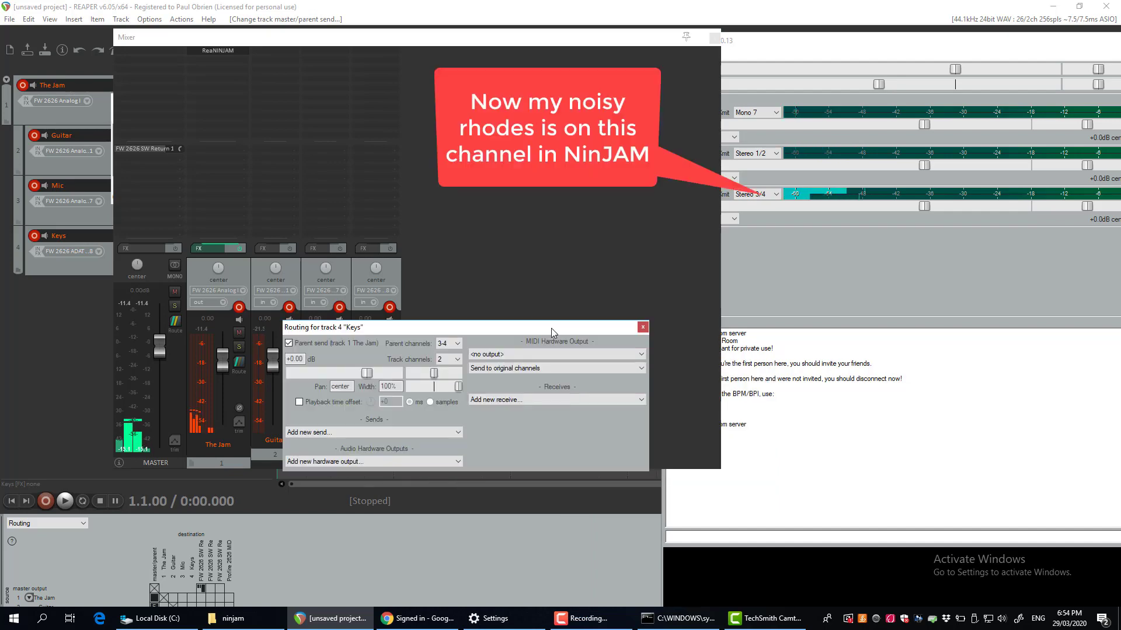
Step: Connect ReaNINJAM anonymously to the public server ninjamer.com:2051 and accept its license agreement
drag(787, 42, 284, 47)
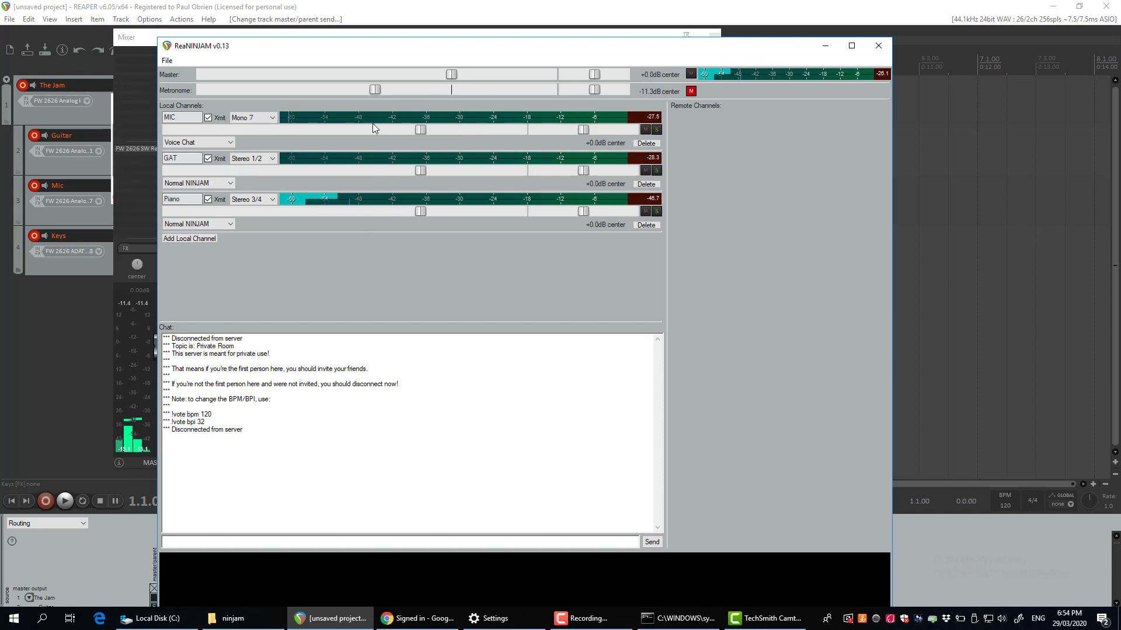
click(167, 61)
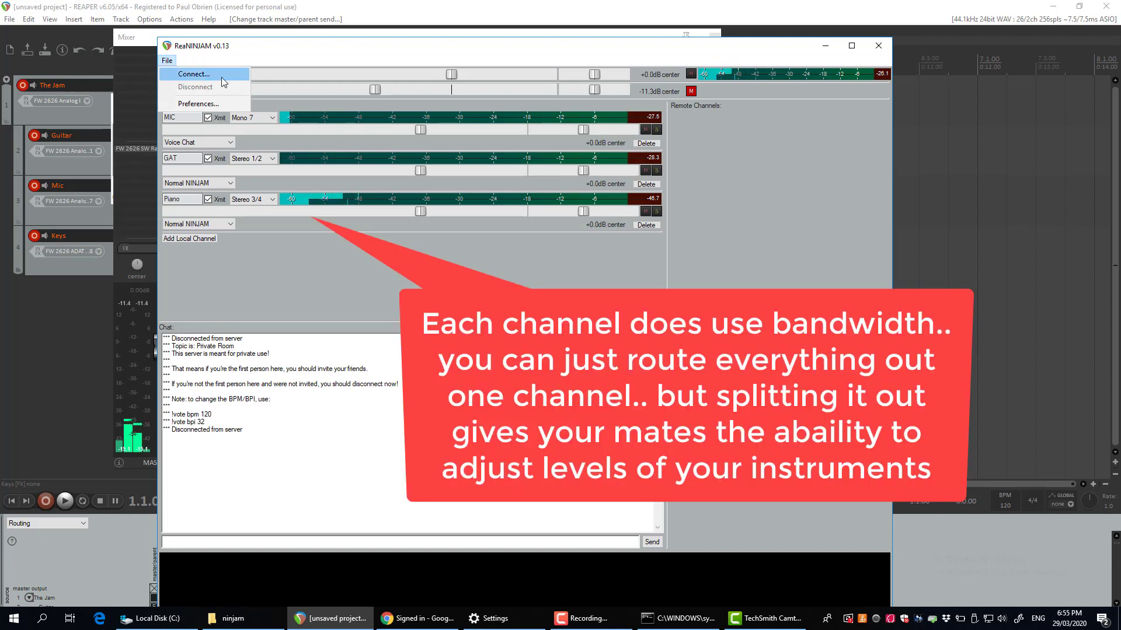
click(221, 77)
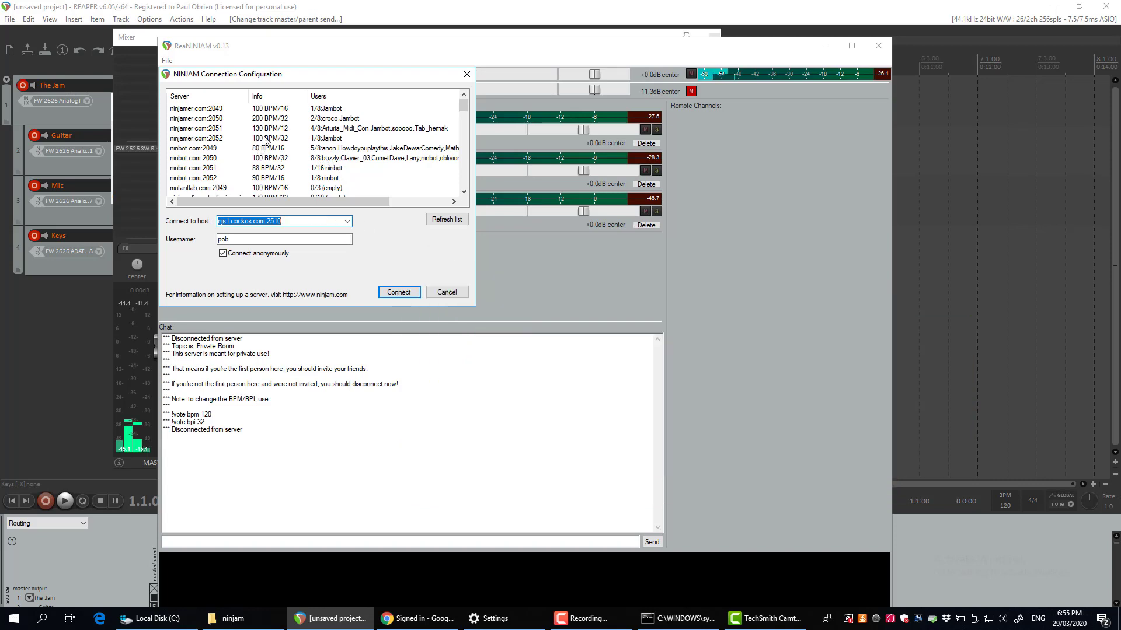
click(314, 129)
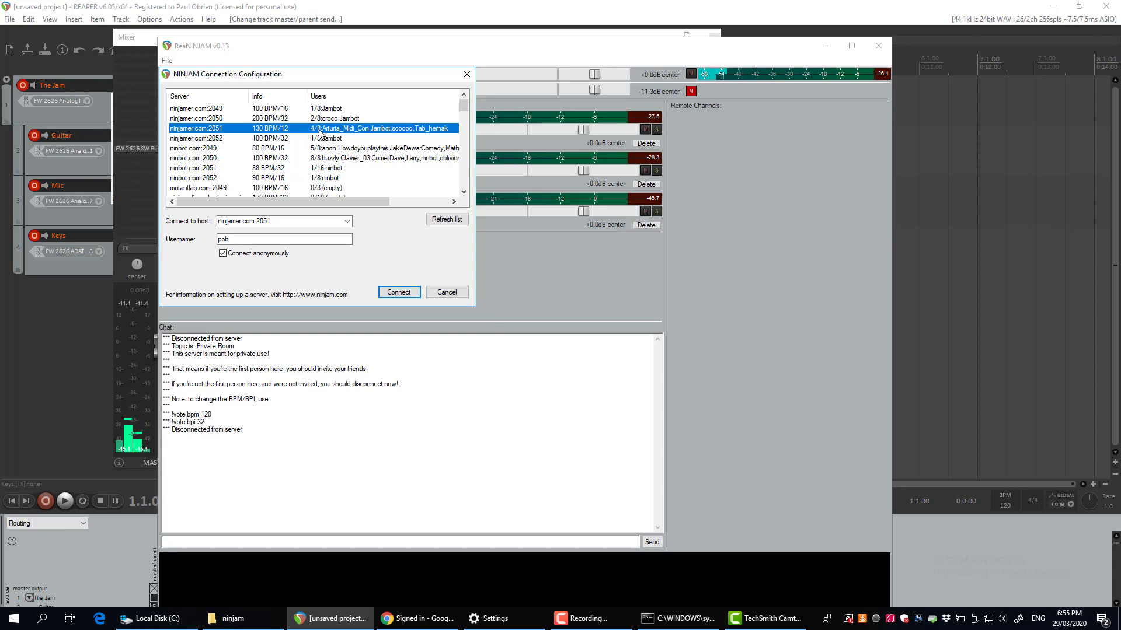
click(407, 293)
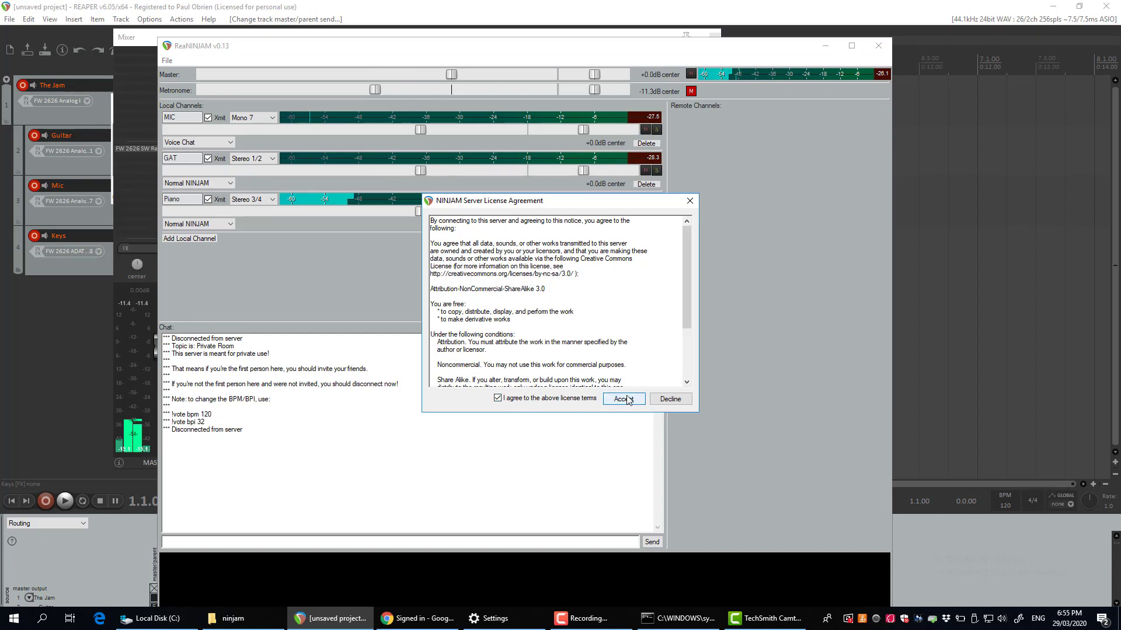
click(624, 399)
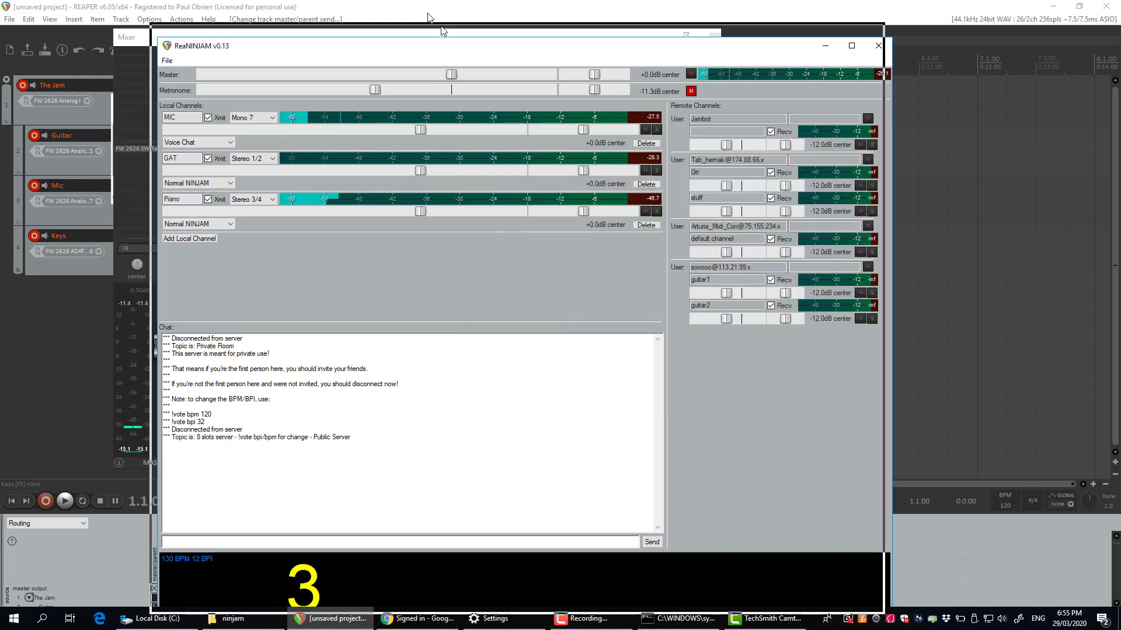
Step: Unmute the metronome and lower its volume to about -26 dB
drag(442, 30, 416, 15)
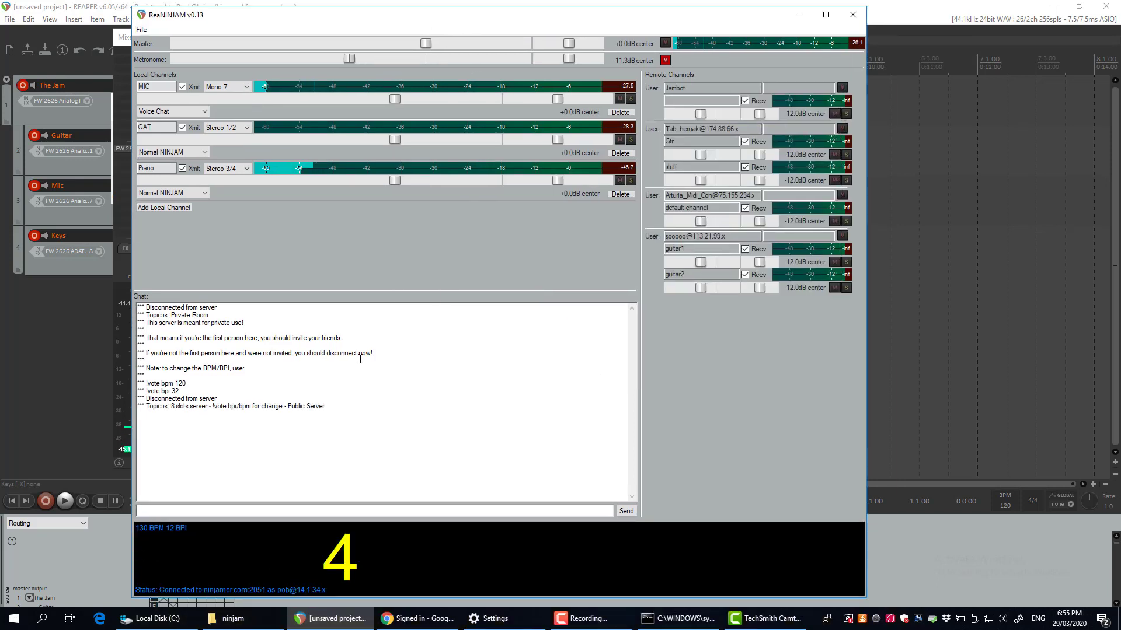
click(666, 60)
drag(349, 59, 282, 61)
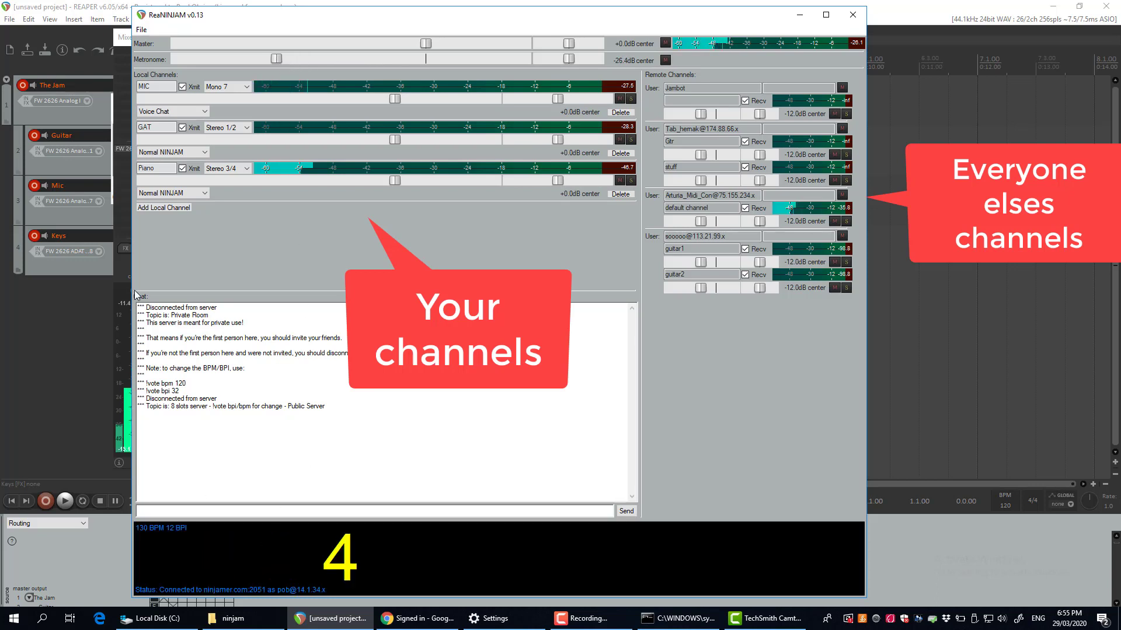
Step: Turn off transmit for the Piano, GAT and MIC local channels
click(182, 169)
click(182, 127)
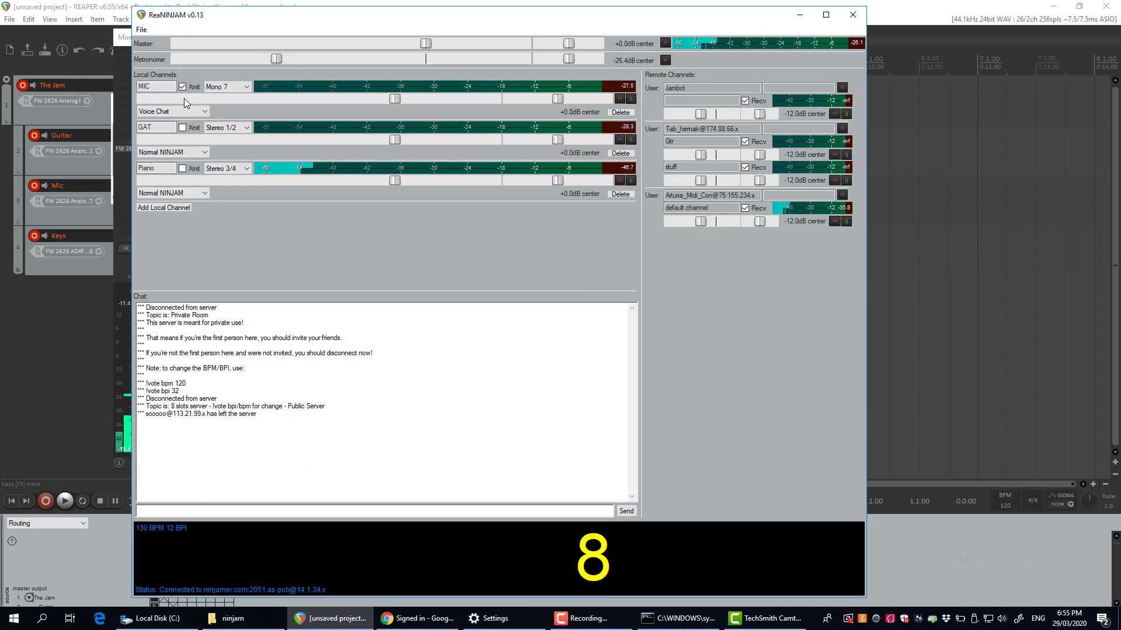
click(182, 87)
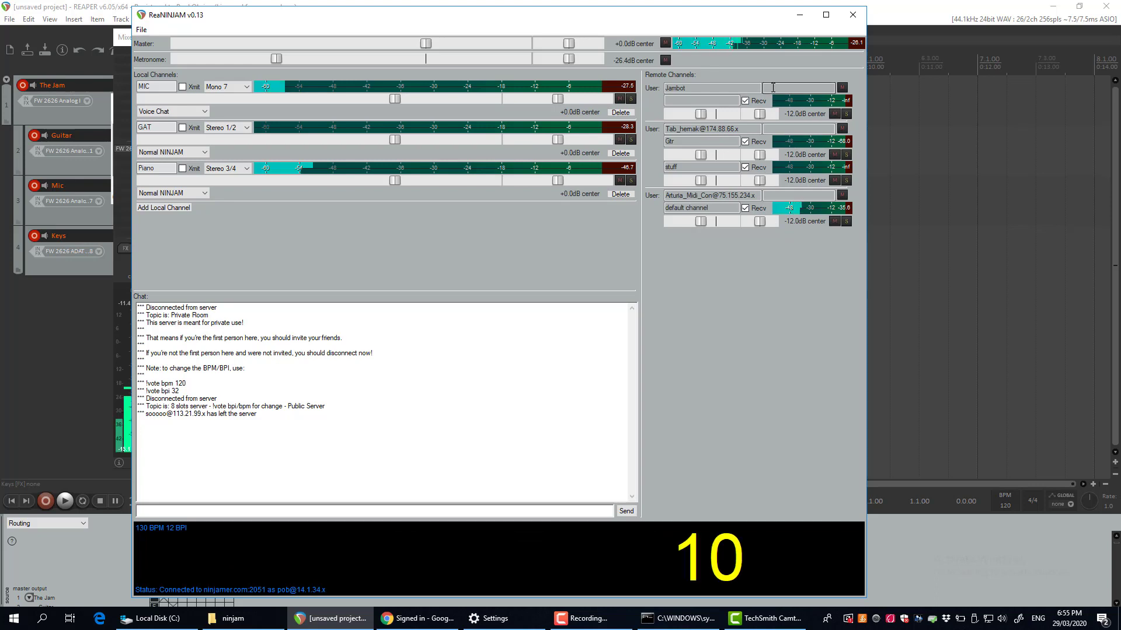
Step: Lower the remote Gtr channel's level to -14.4 dB and the remote stuff channel's level to -13.8 dB
double_click(676, 140)
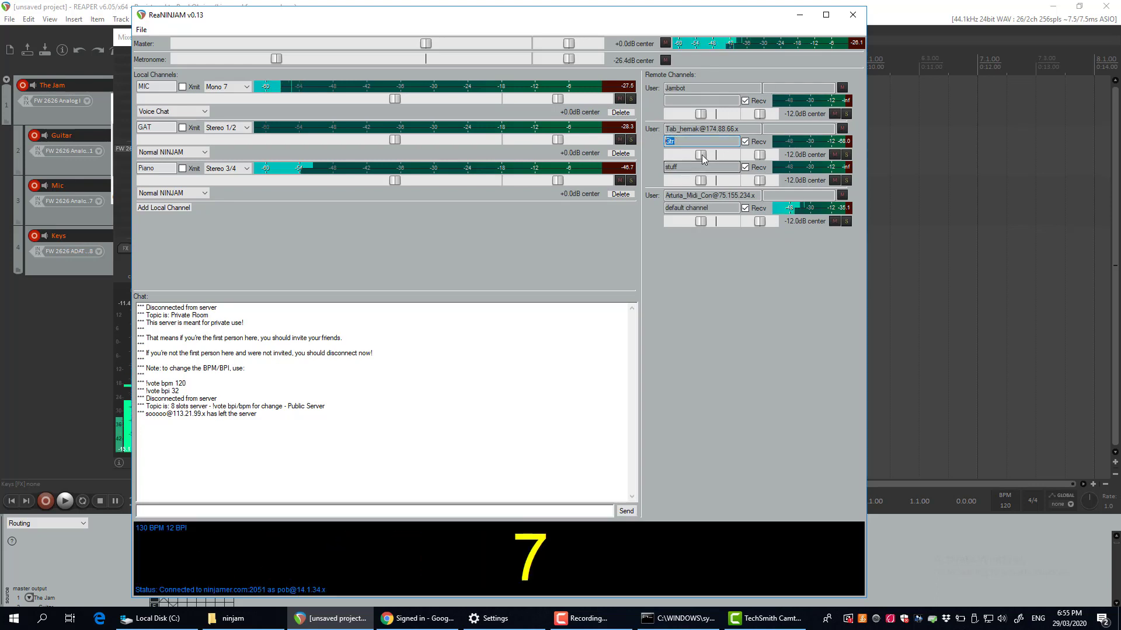
double_click(677, 167)
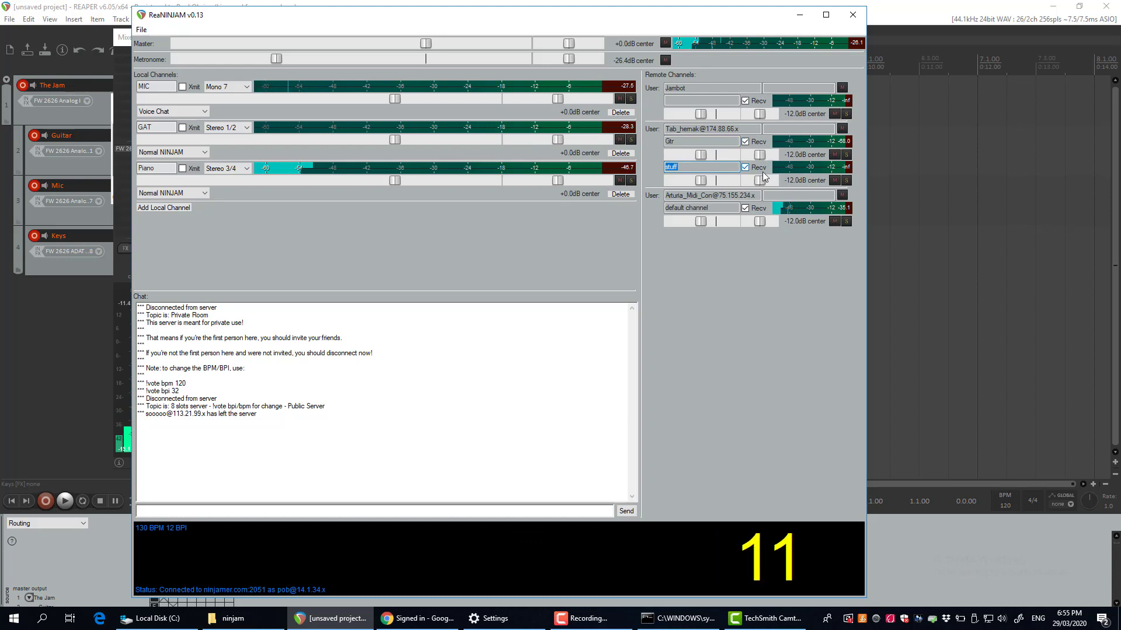
drag(700, 156, 701, 162)
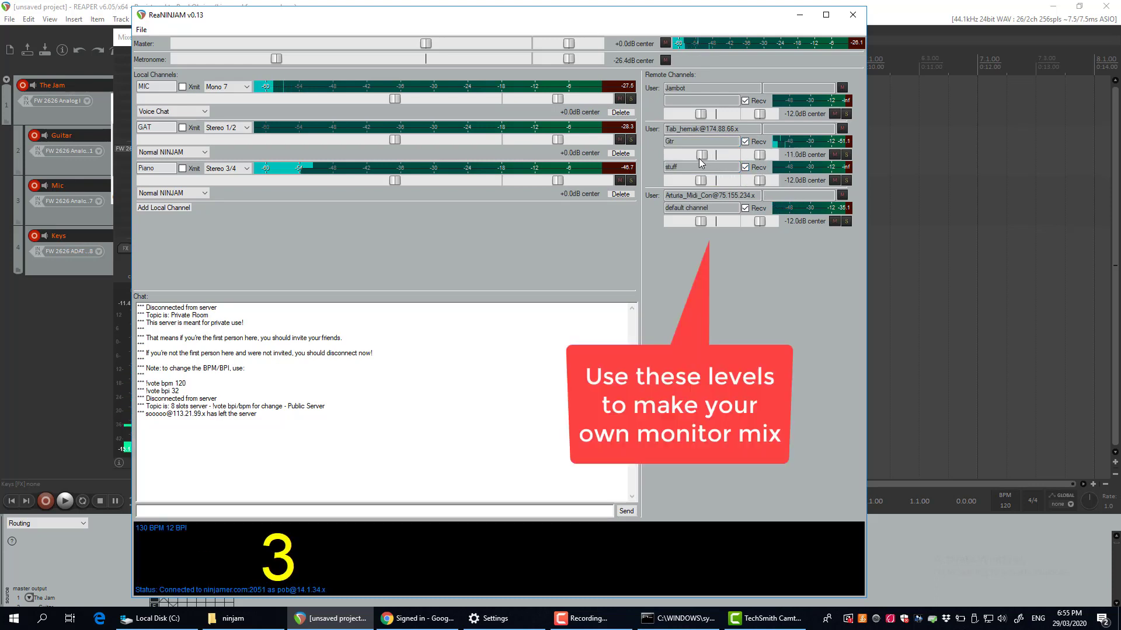
scroll(701, 163, down, 3)
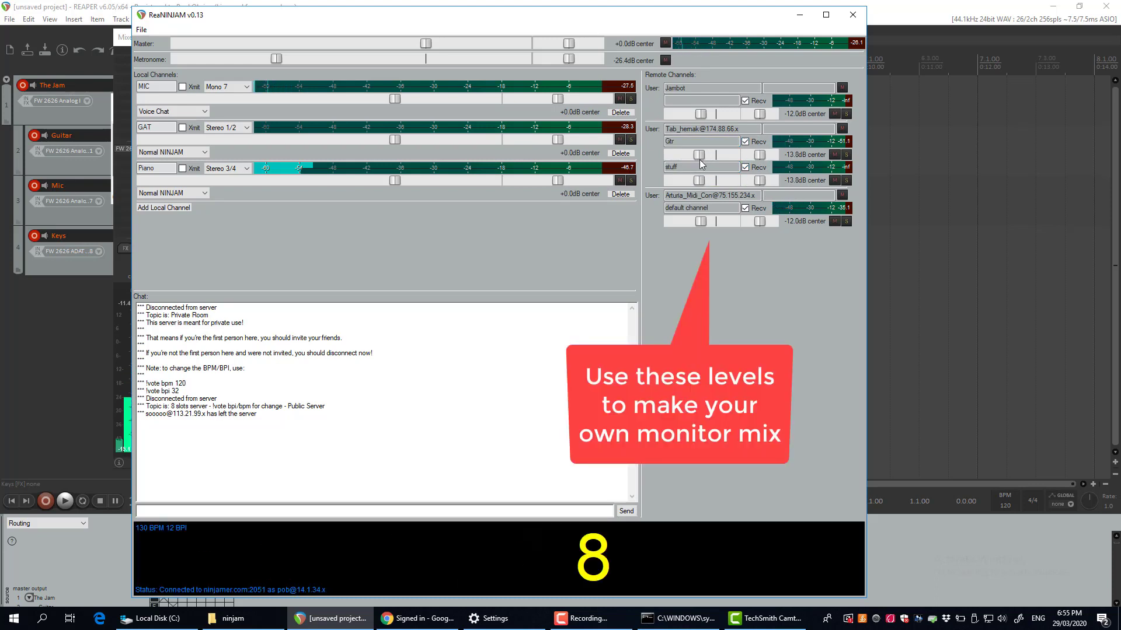
scroll(701, 164, down, 1)
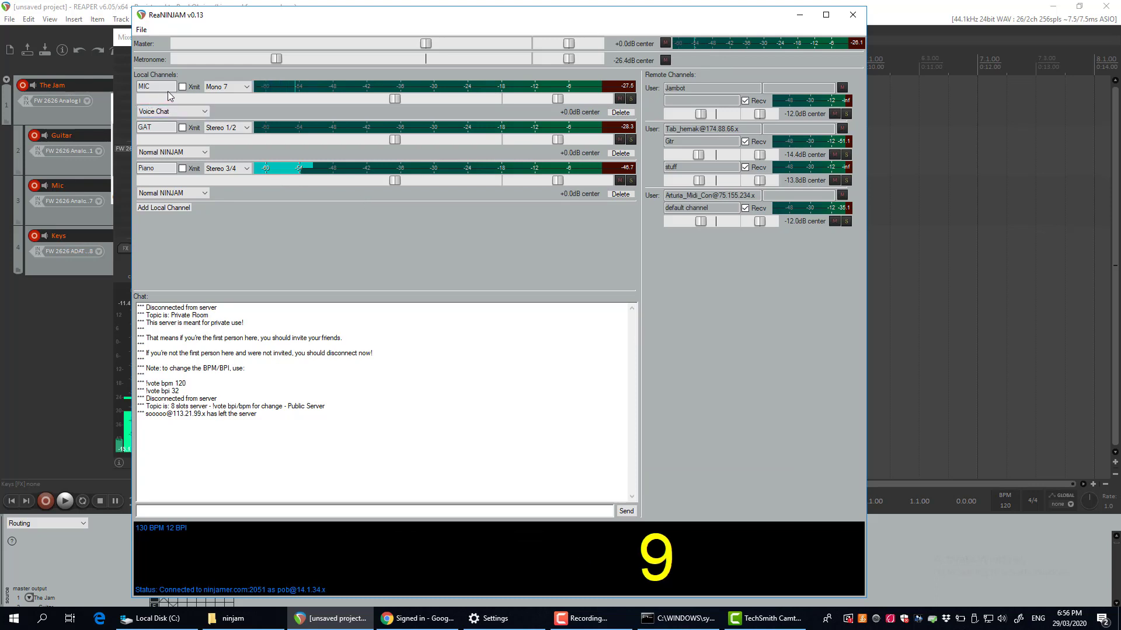
Step: Turn transmit back on for the GAT channel, and switch the Piano channel's transmit on and off again
click(182, 127)
click(182, 168)
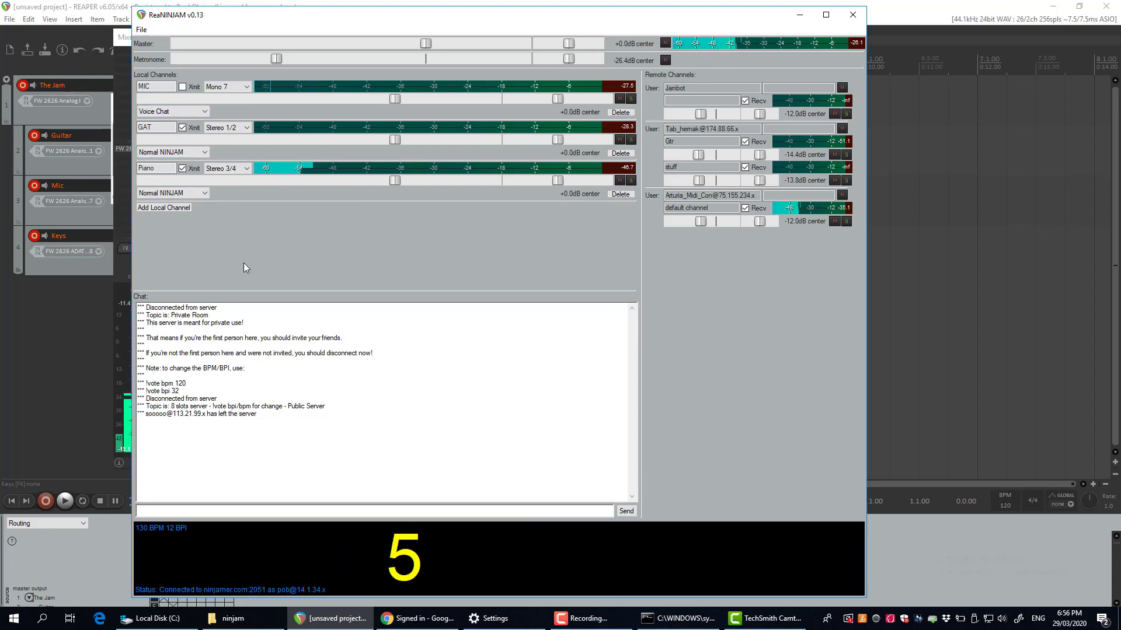
click(182, 168)
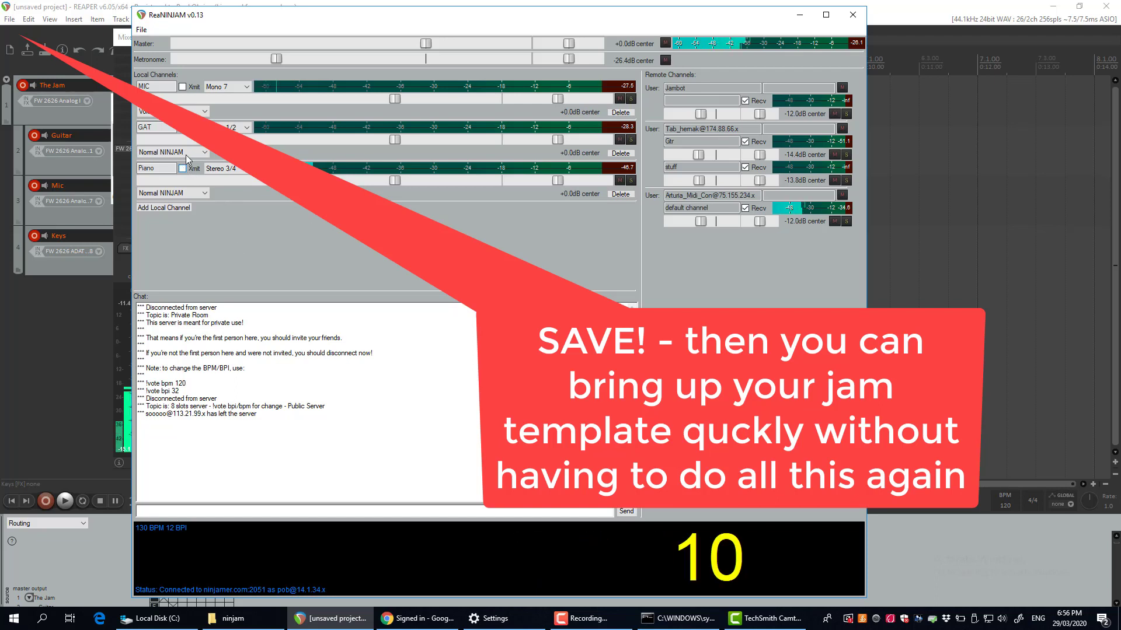
Step: Turn off receive for the remote default channel, stuff and Gtr channels
click(745, 208)
click(746, 168)
click(746, 141)
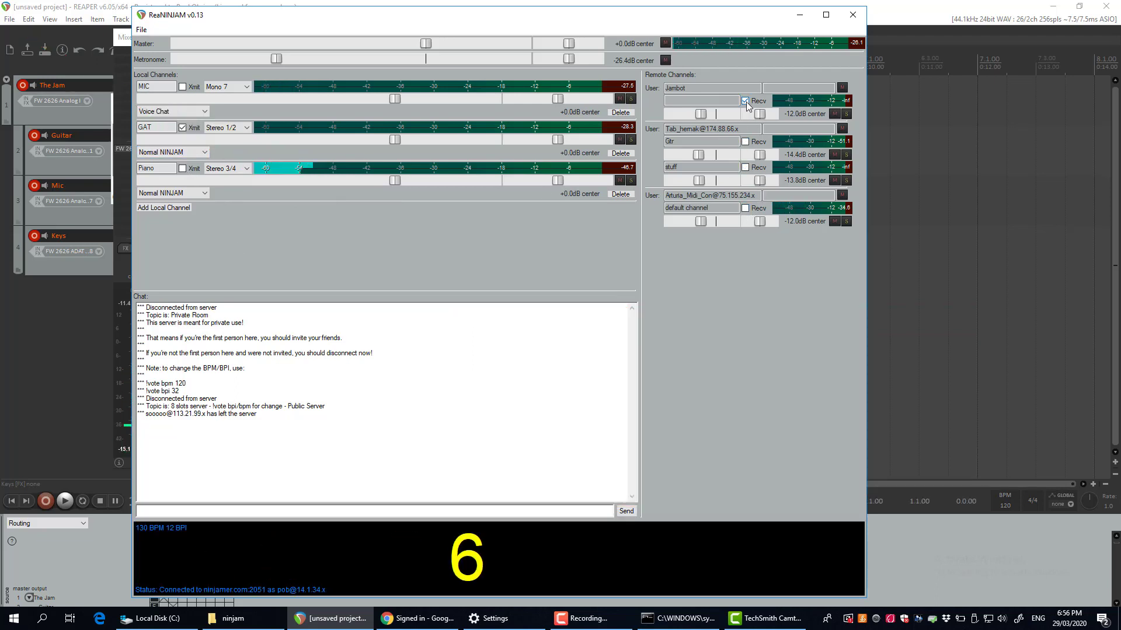
Step: Turn receive back on for the remote Gtr, stuff and default channels, switching the Jambot channel's receive off and on again
click(746, 100)
click(746, 141)
click(745, 167)
click(746, 207)
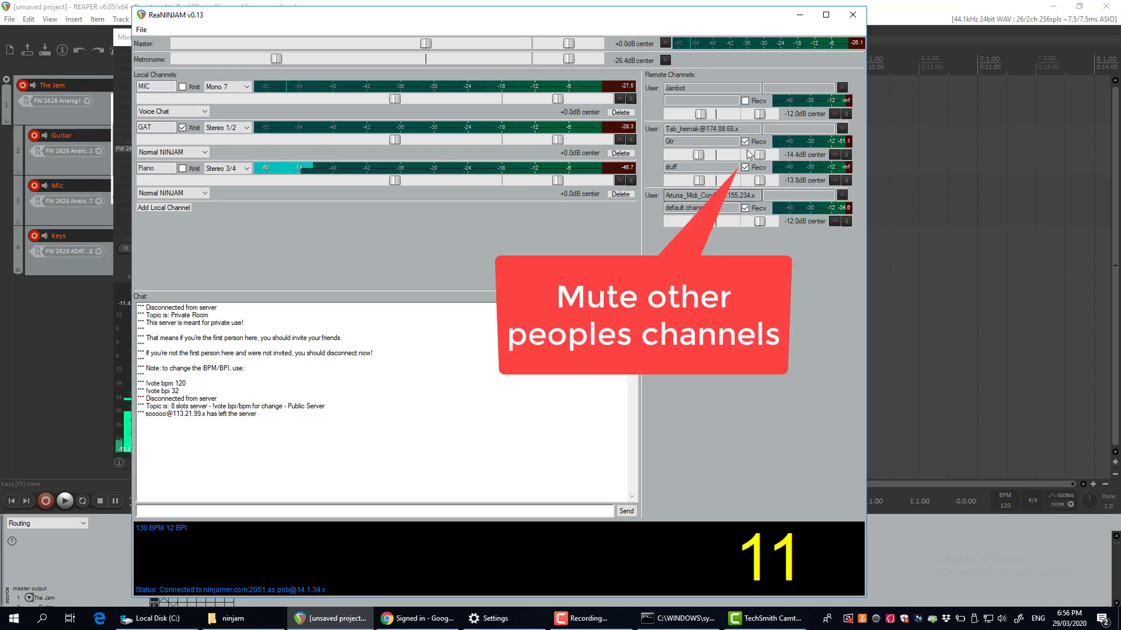
click(746, 100)
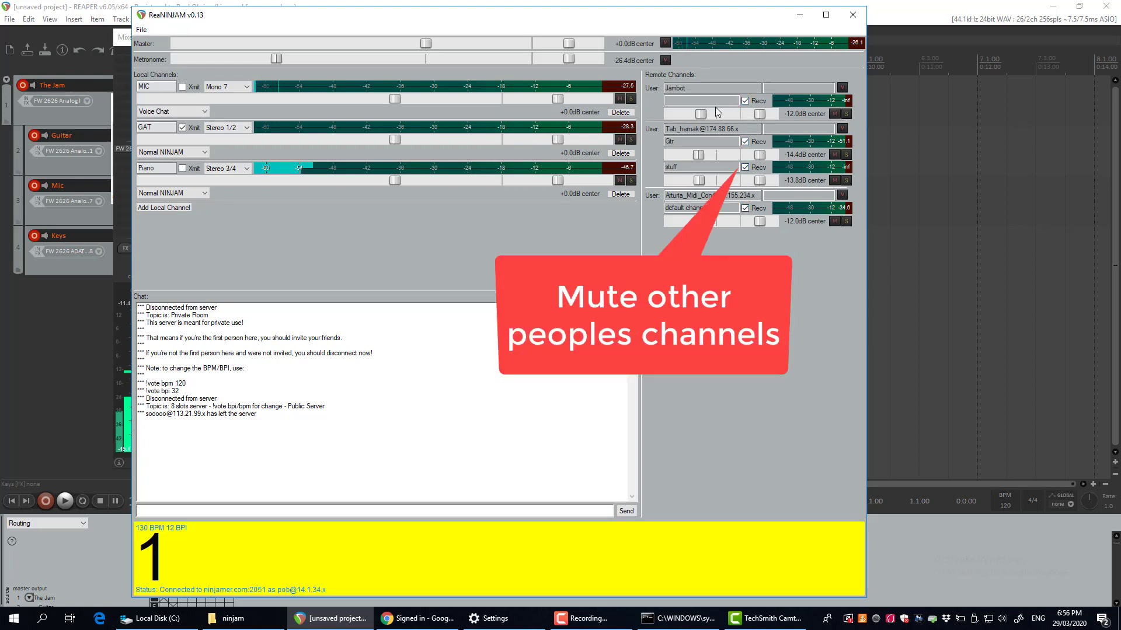
Step: Raise the metronome's level to -16.9 dB and switch its mute on and off to compare
click(665, 61)
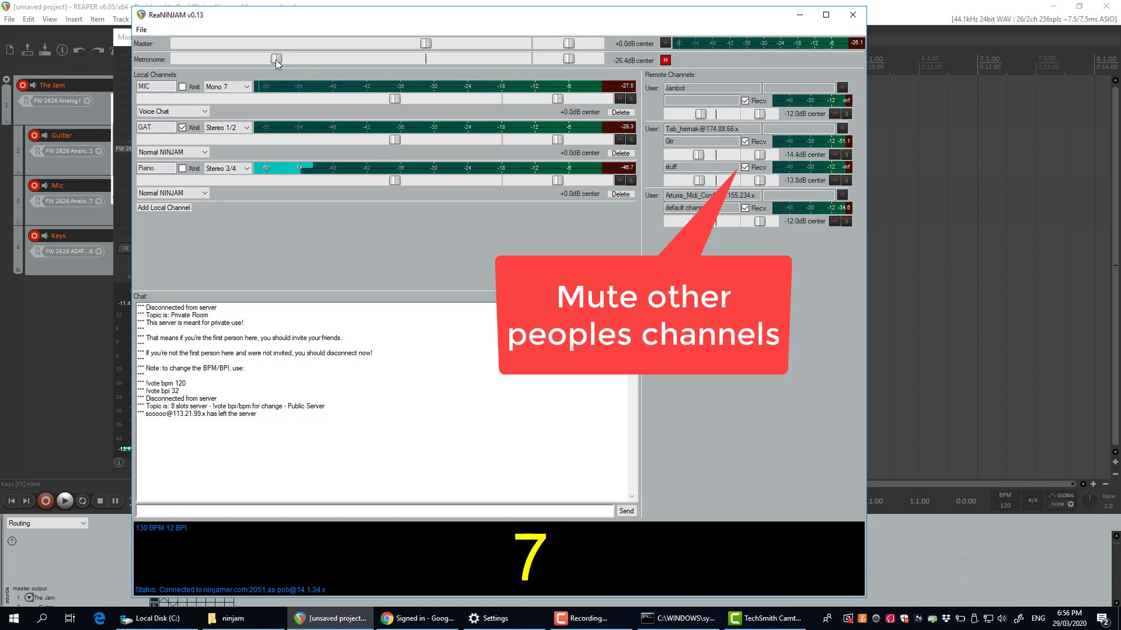
drag(277, 59, 318, 59)
click(665, 60)
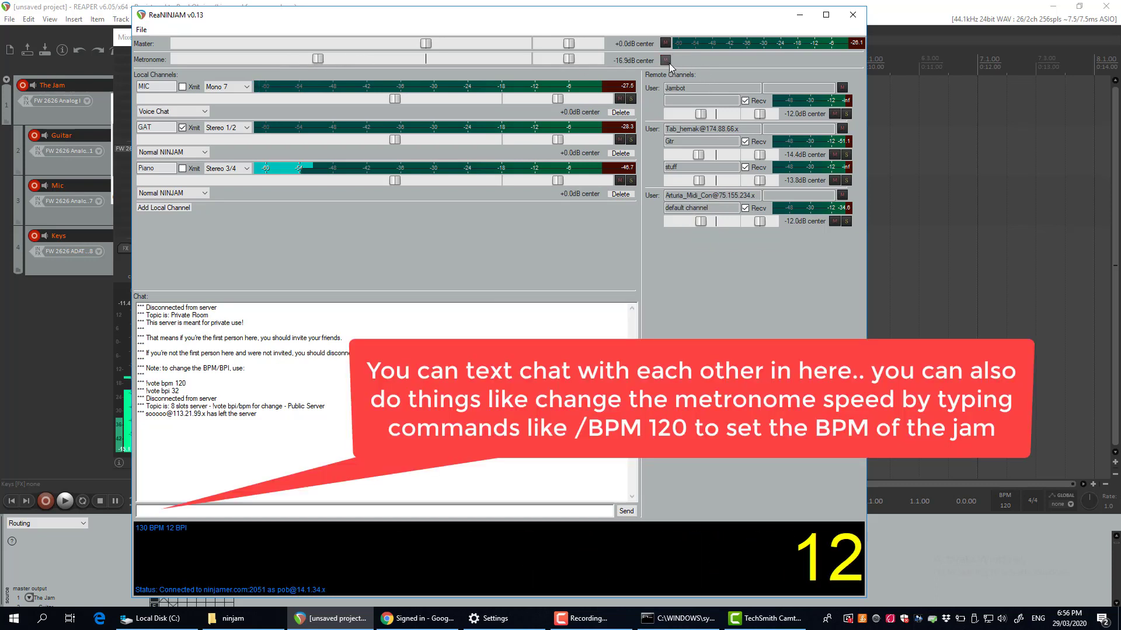
click(667, 62)
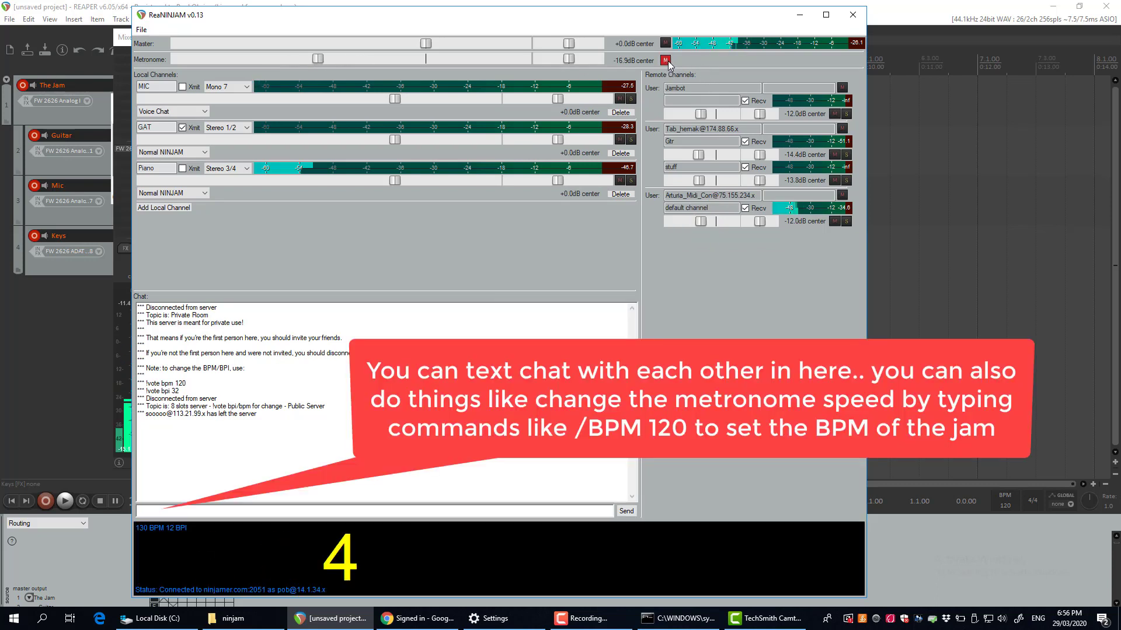
click(666, 60)
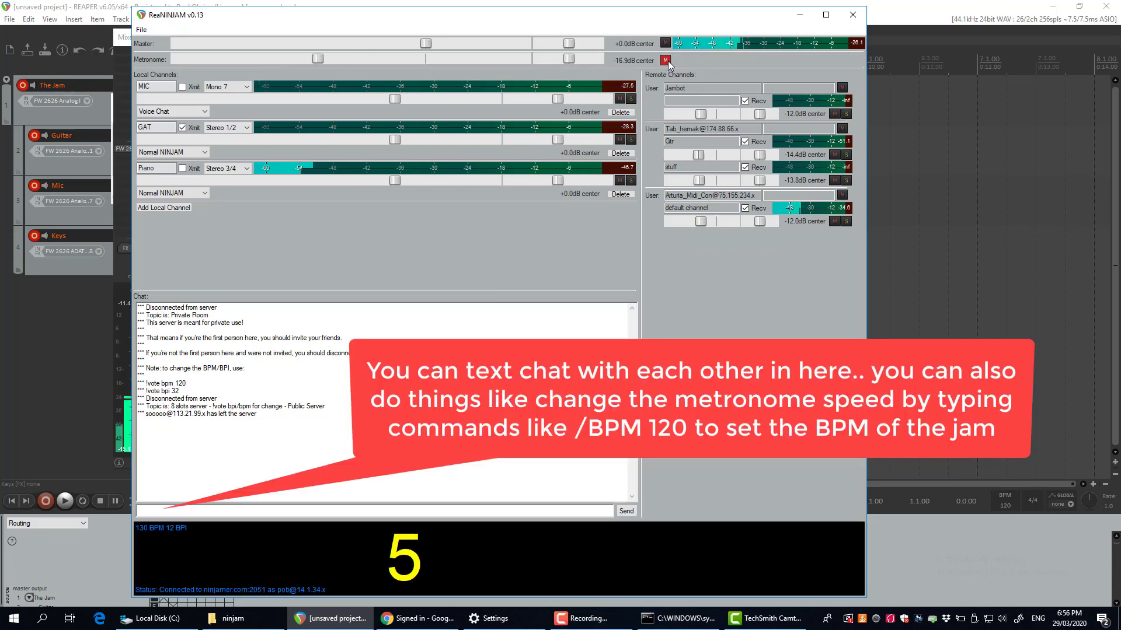
Step: Turn off receive for the remote default channel and mute the metronome
click(744, 208)
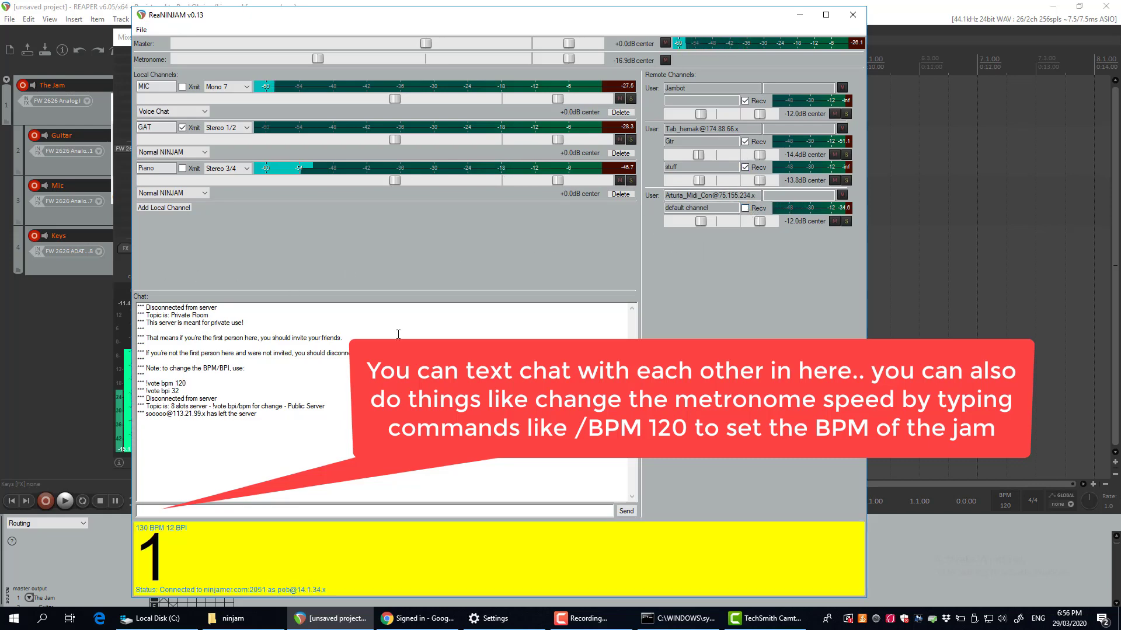
click(665, 60)
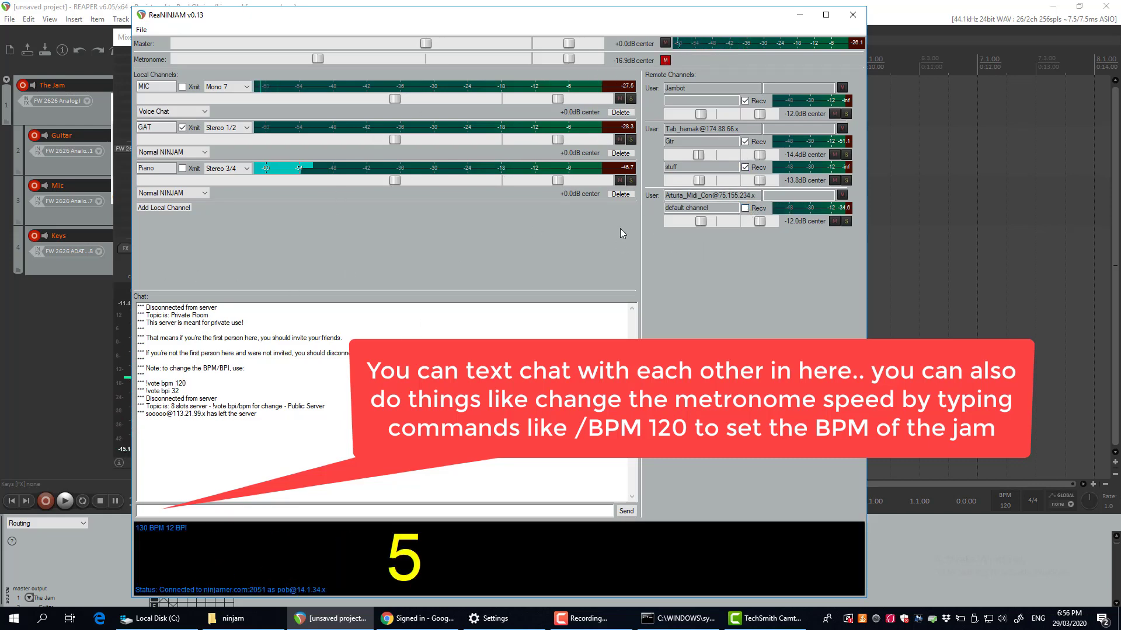
Step: Move the ReaNINJAM and Mixer windows away from the track list to uncover the project's tracks
drag(380, 16, 780, 39)
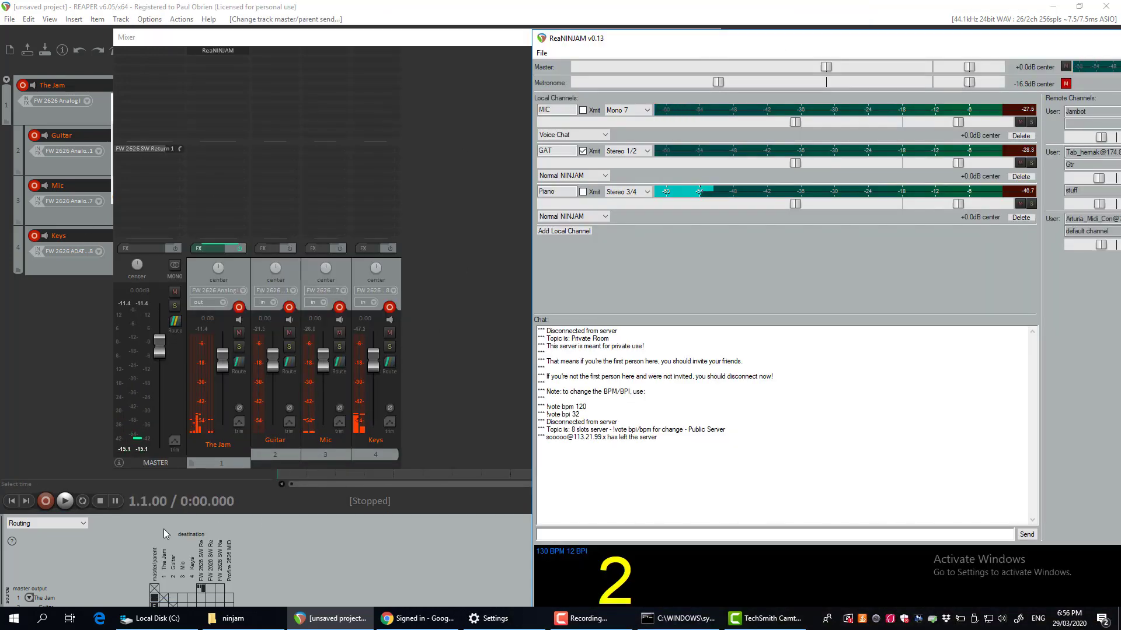
click(338, 141)
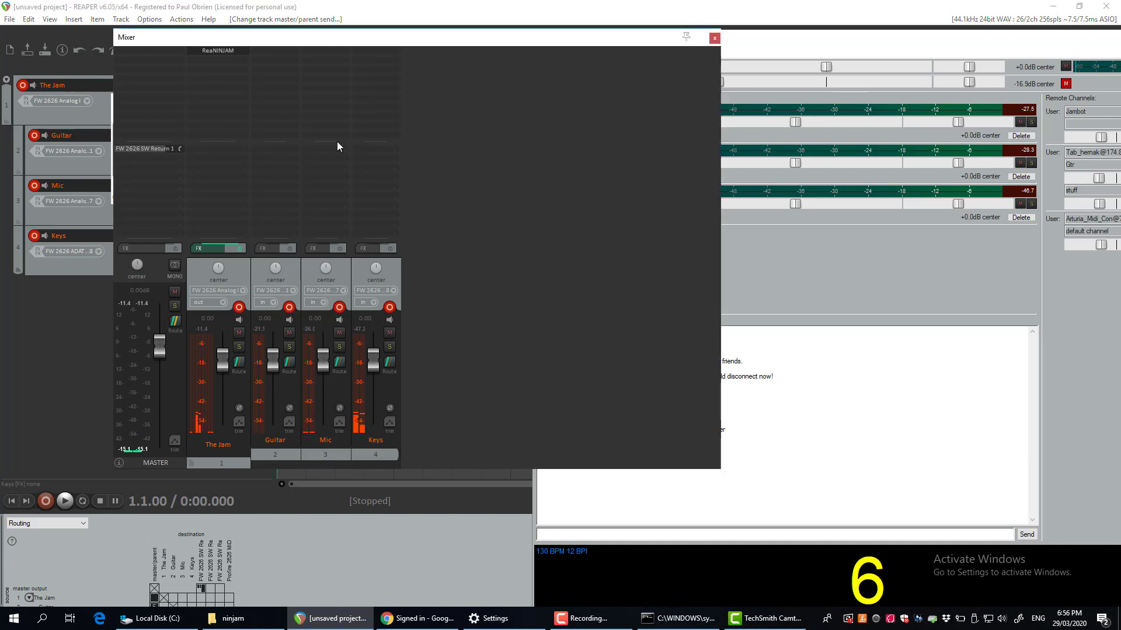
drag(337, 37, 558, 223)
Step: Place the edit cursor at 1.2.00 and start recording the armed The Jam, Guitar, Mic and Keys tracks
click(397, 101)
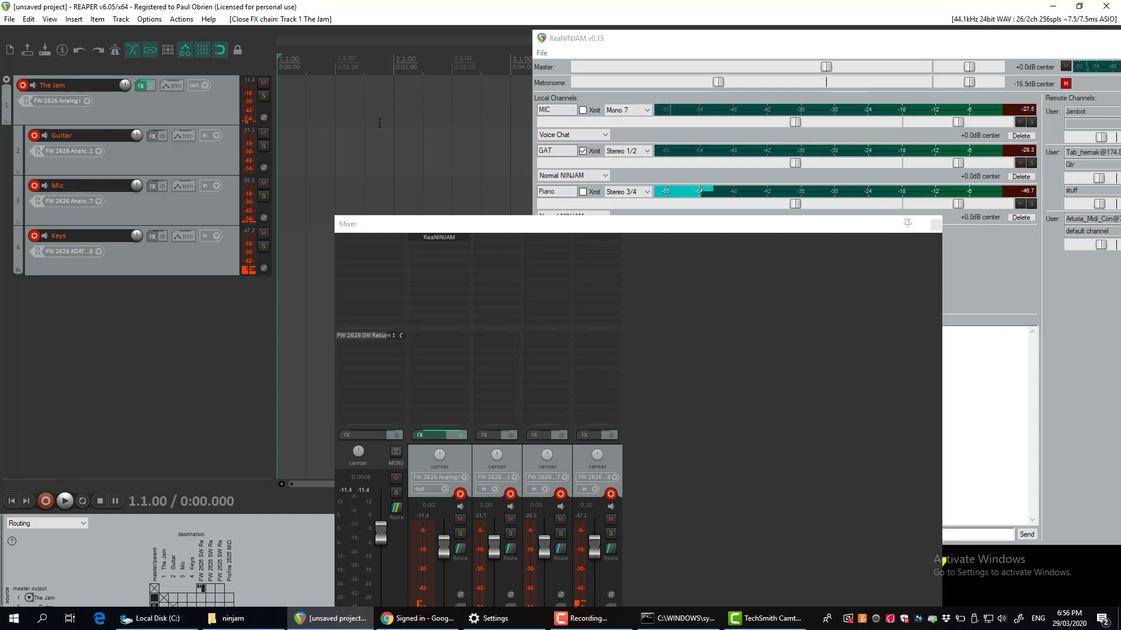
click(307, 113)
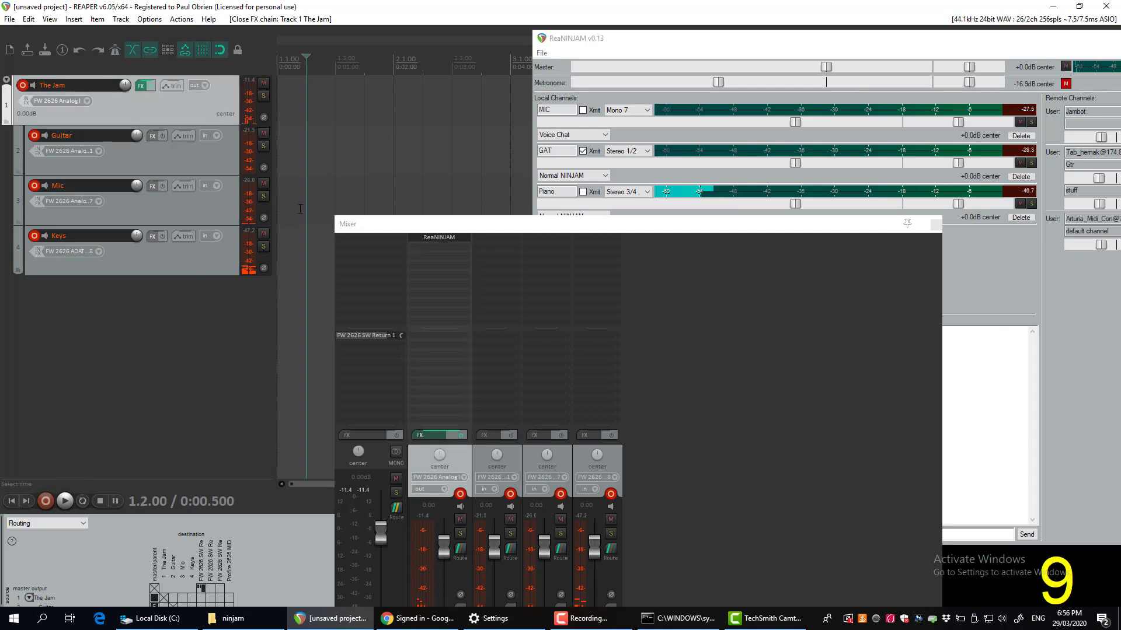
click(45, 504)
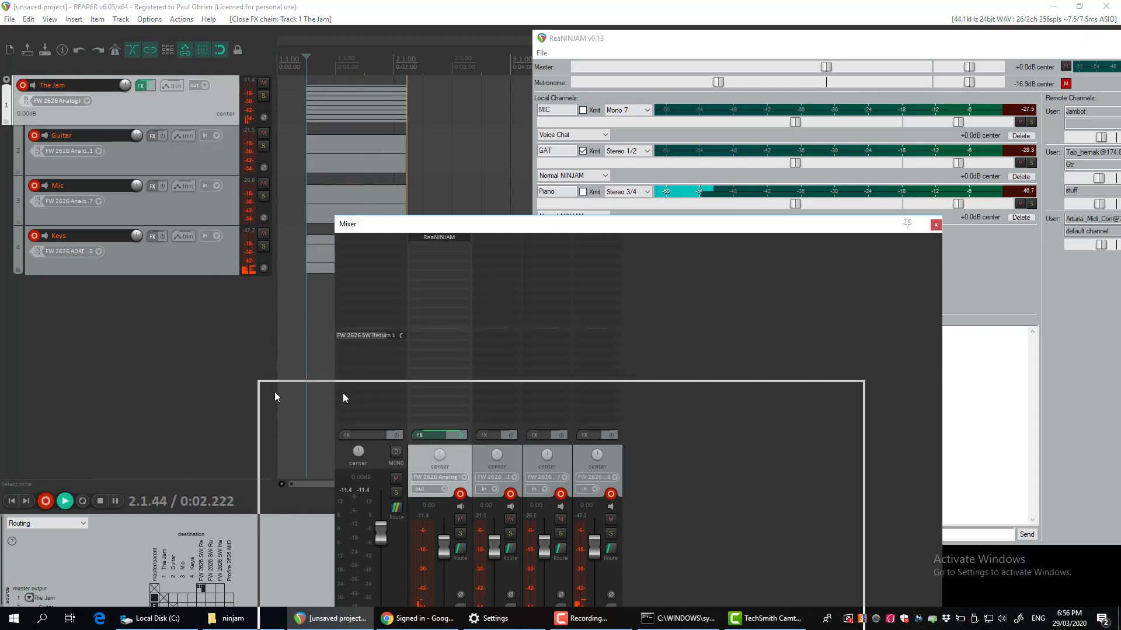
Step: Move the Mixer and ReaNINJAM windows lower to expose the recording tracks, and turn off transmit for the GAT channel
drag(275, 397, 150, 387)
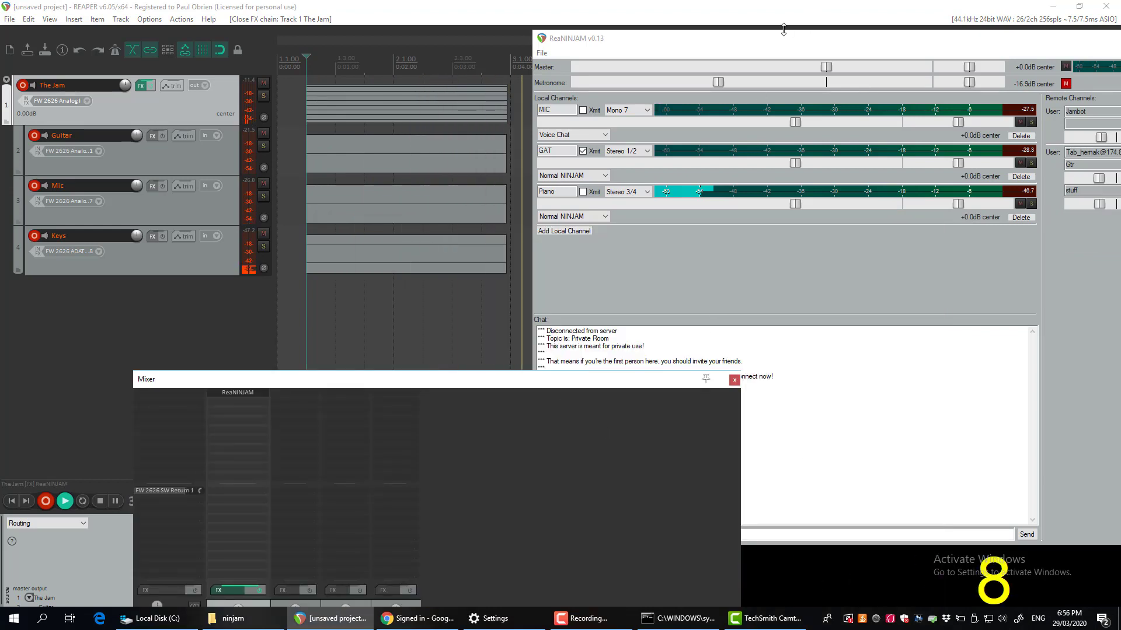
drag(784, 36, 402, 225)
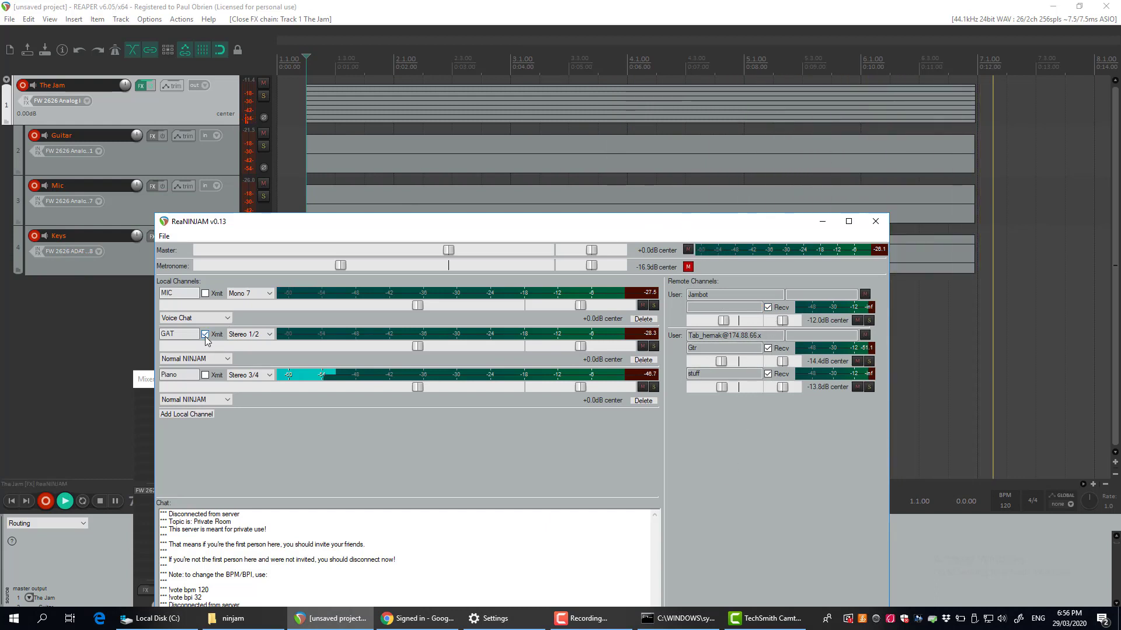
click(205, 335)
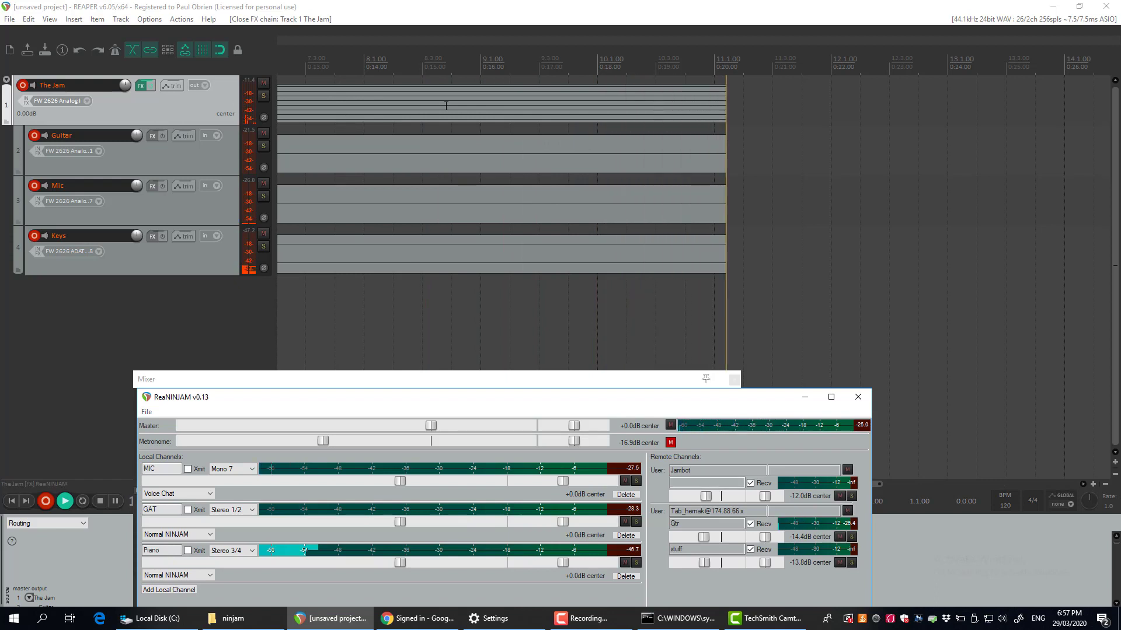
Step: Stop the recording, keeping the recorded takes, and turn off receive for the remote Gtr and stuff channels
click(445, 105)
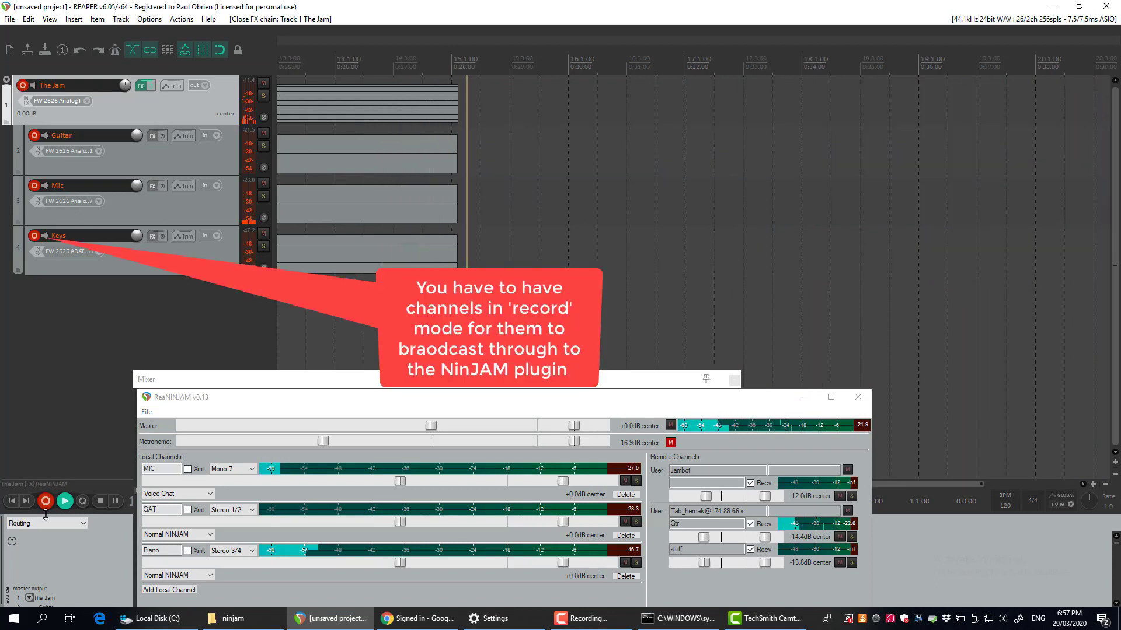
key(space)
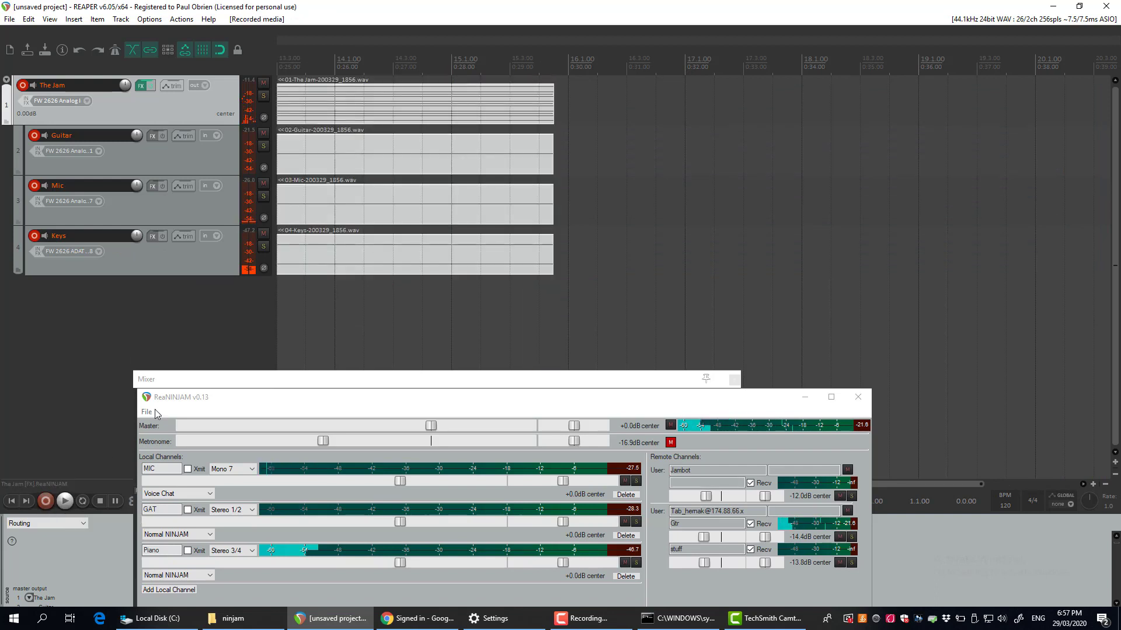
click(751, 524)
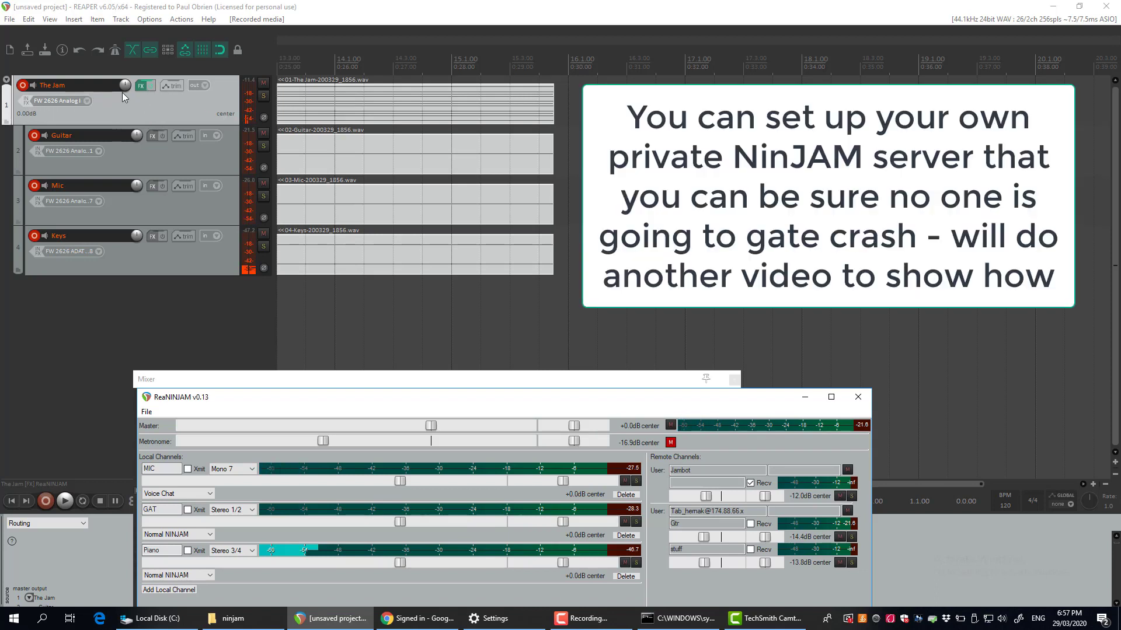
Step: Review ReaNINJAM's pin routing in The Jam track's FX chain and the available input options for the Piano local channel
click(141, 85)
click(343, 145)
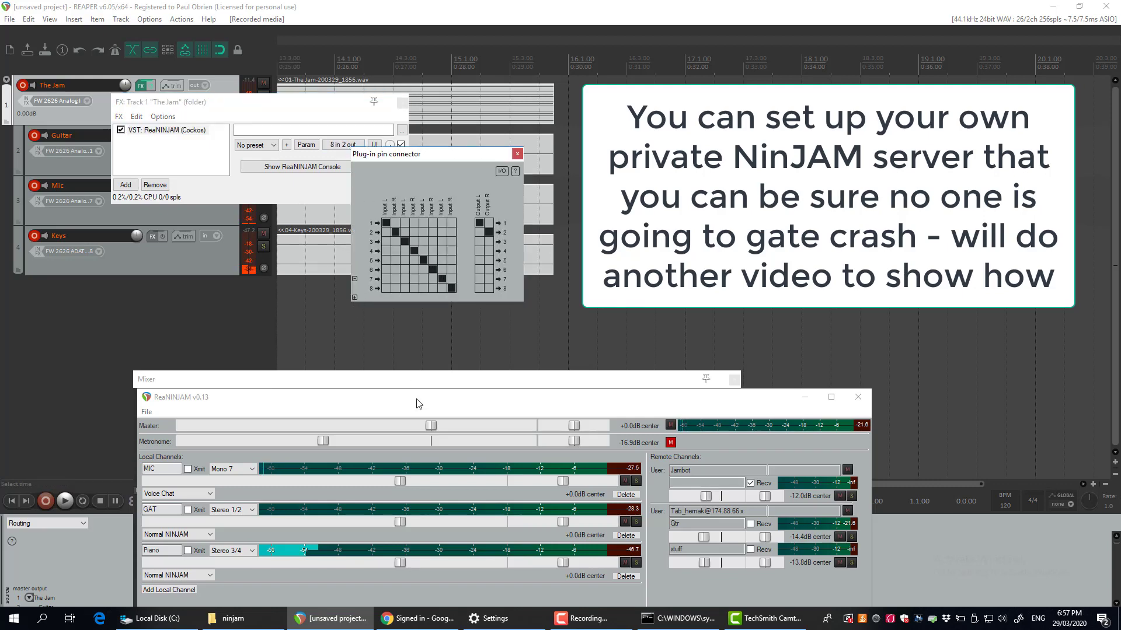
drag(418, 404, 588, 195)
click(415, 347)
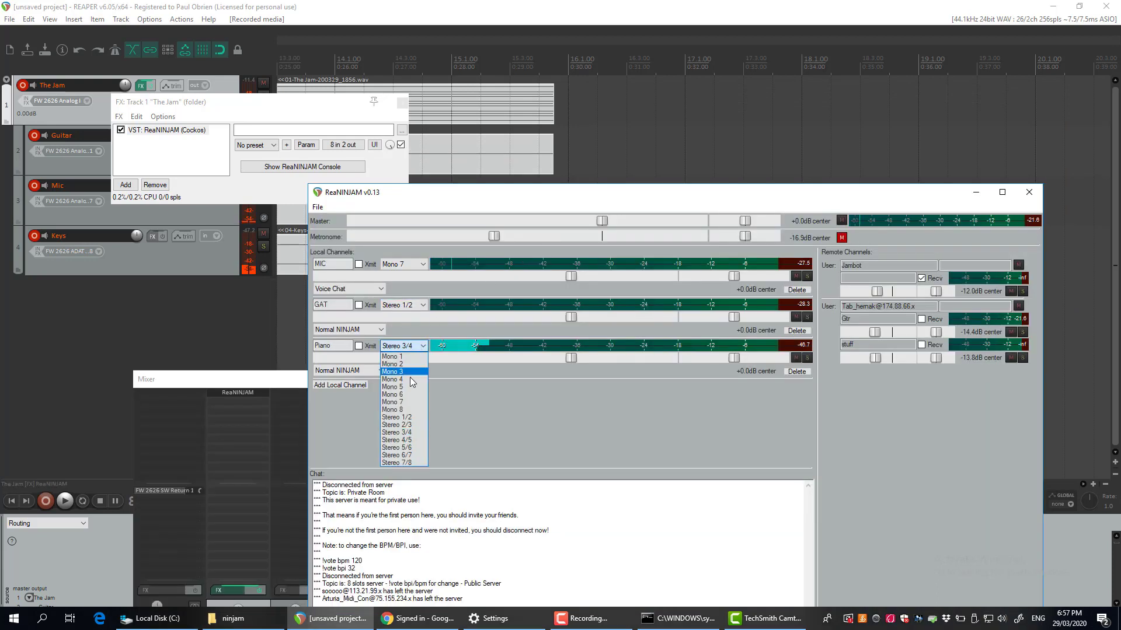
click(457, 407)
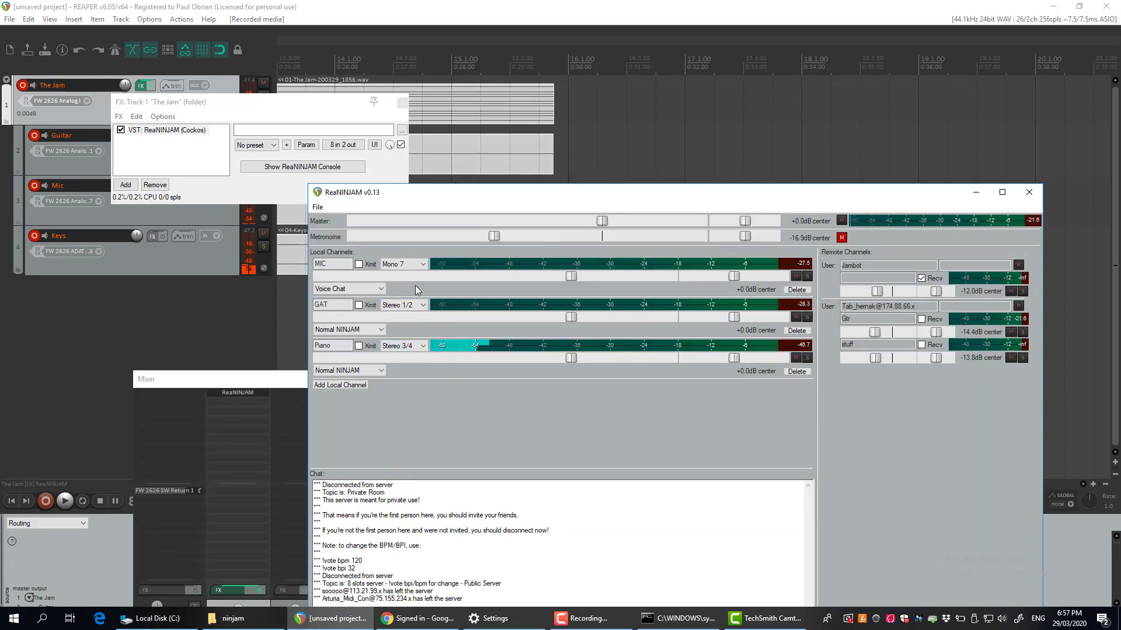